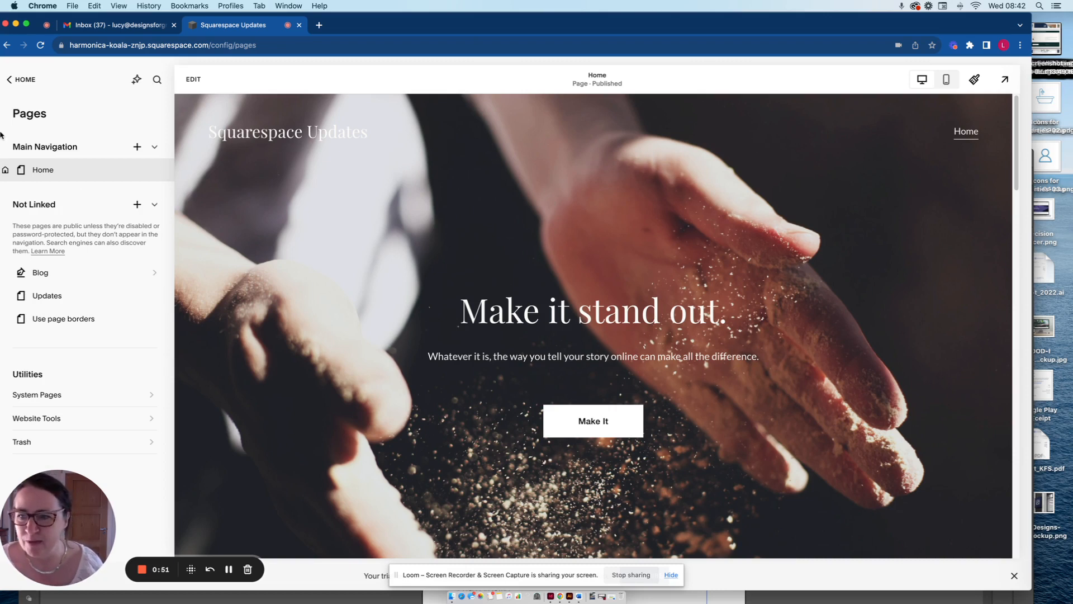
Start adding a Course page to the Not Linked section of the website's pages.
click(25, 79)
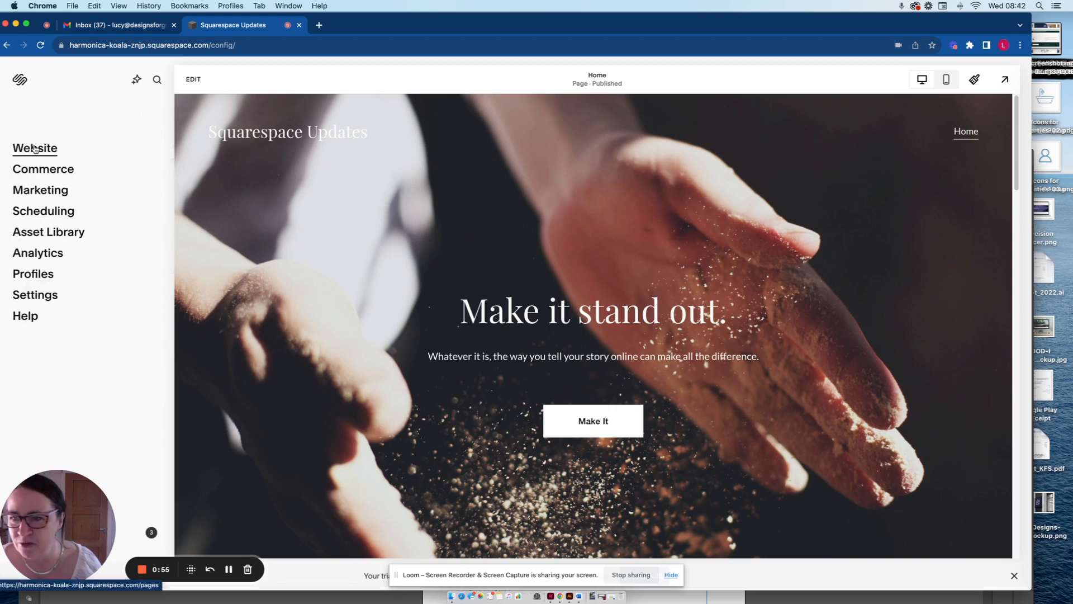
click(35, 148)
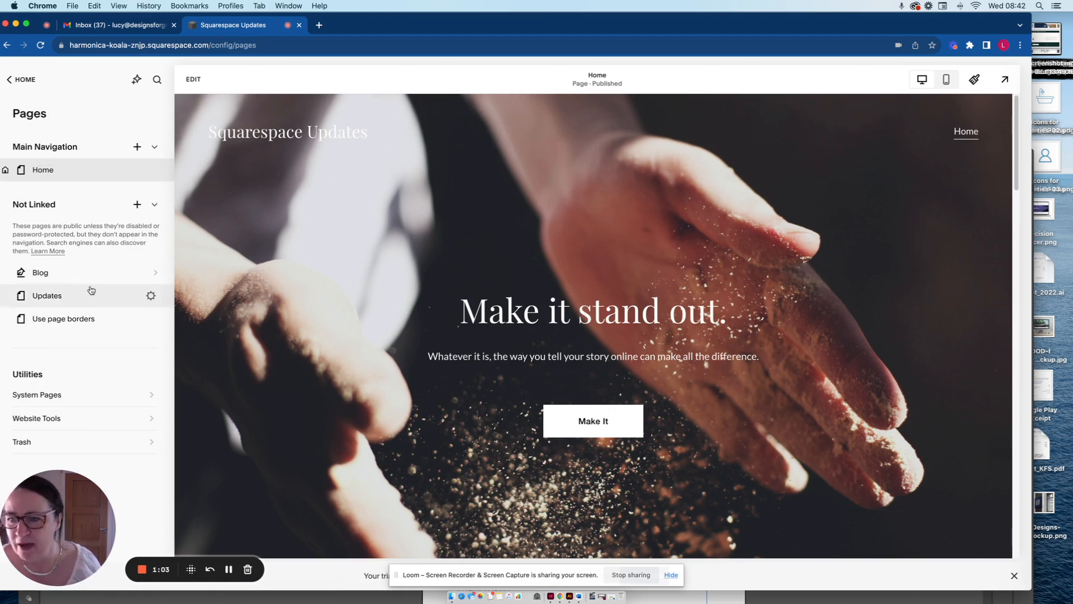
mouse_move(137, 278)
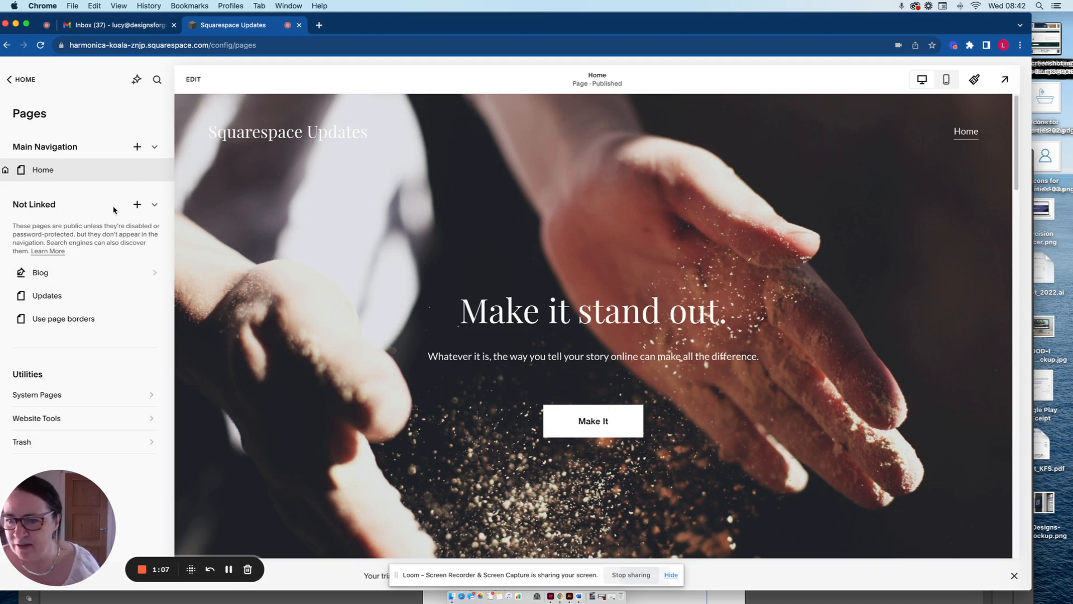
click(137, 205)
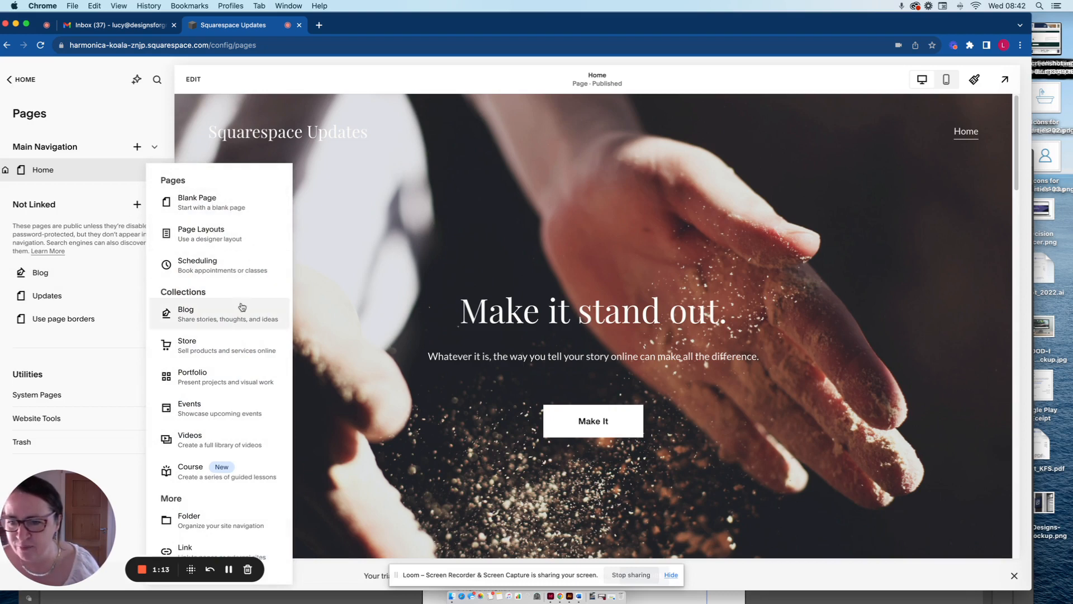
click(190, 472)
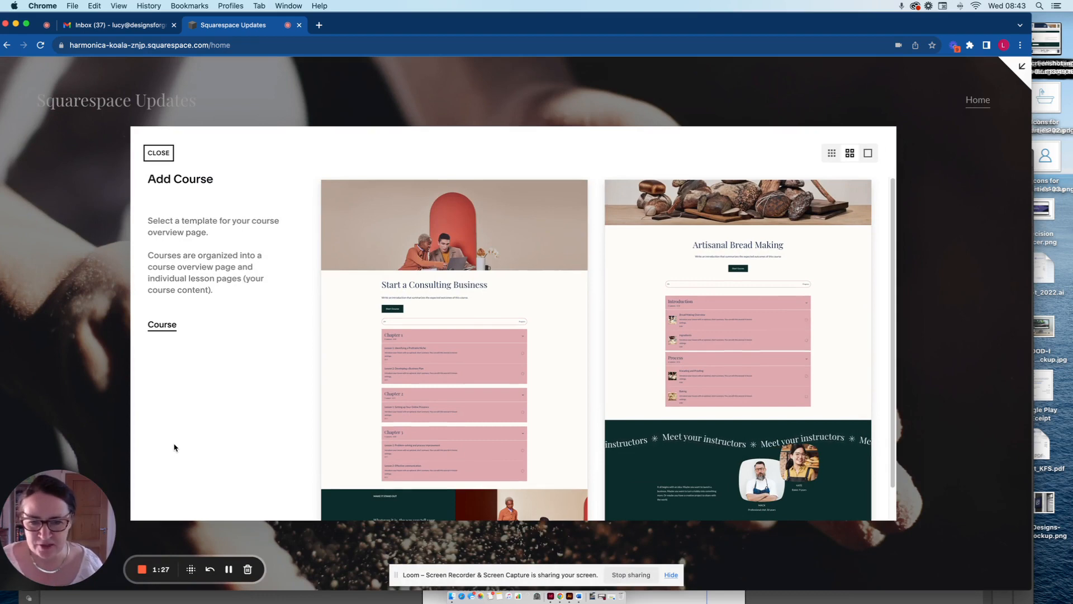
Compare the course overview templates and create the course from the Artisanal Bread Making template.
scroll(556, 328, down, 1)
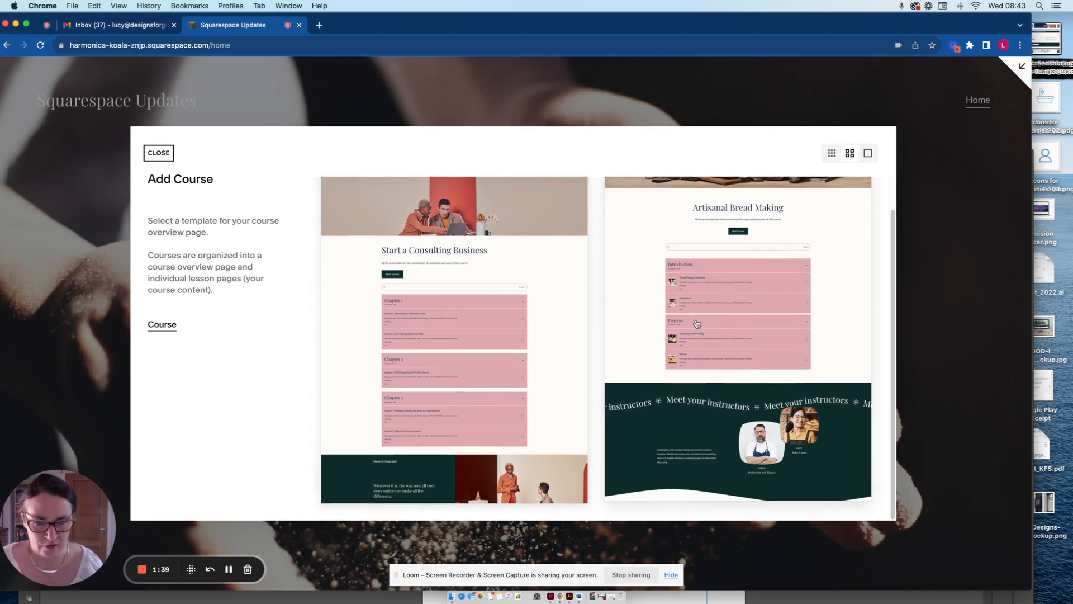
scroll(539, 329, up, 2)
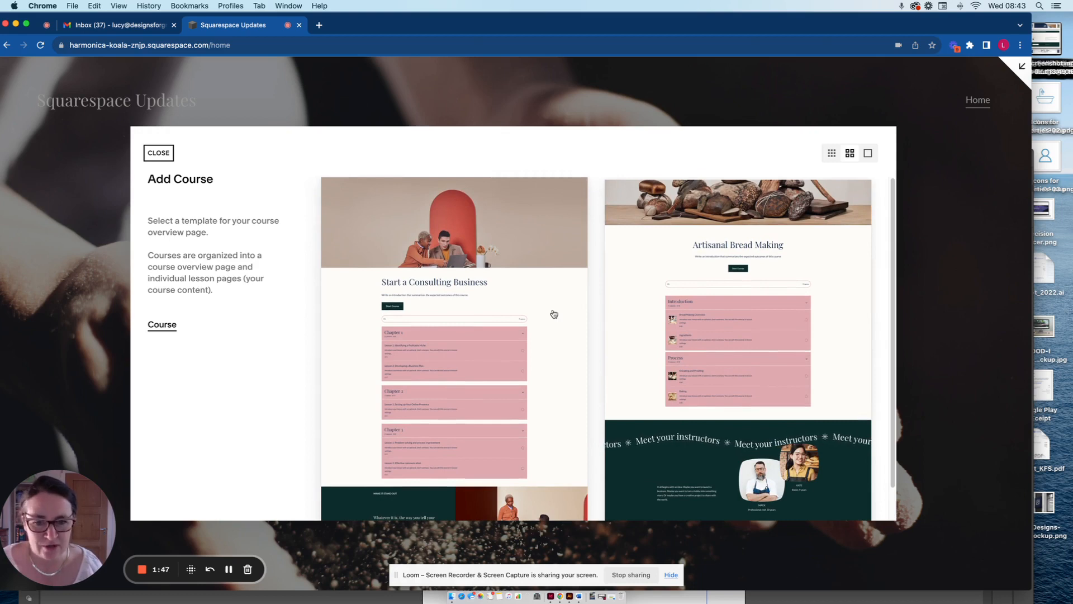
scroll(502, 347, down, 1)
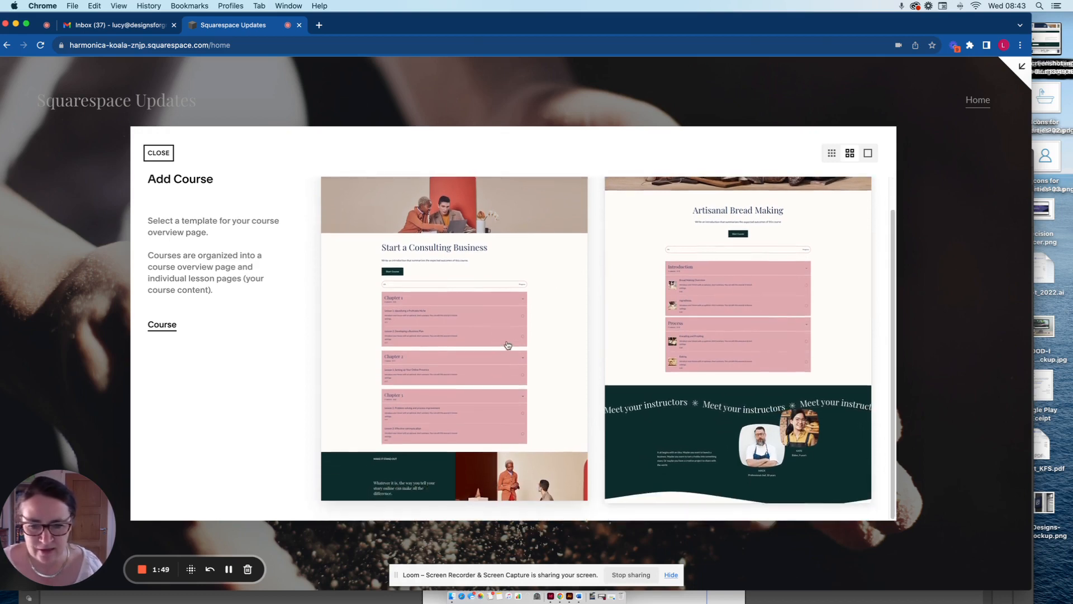
scroll(514, 341, up, 1)
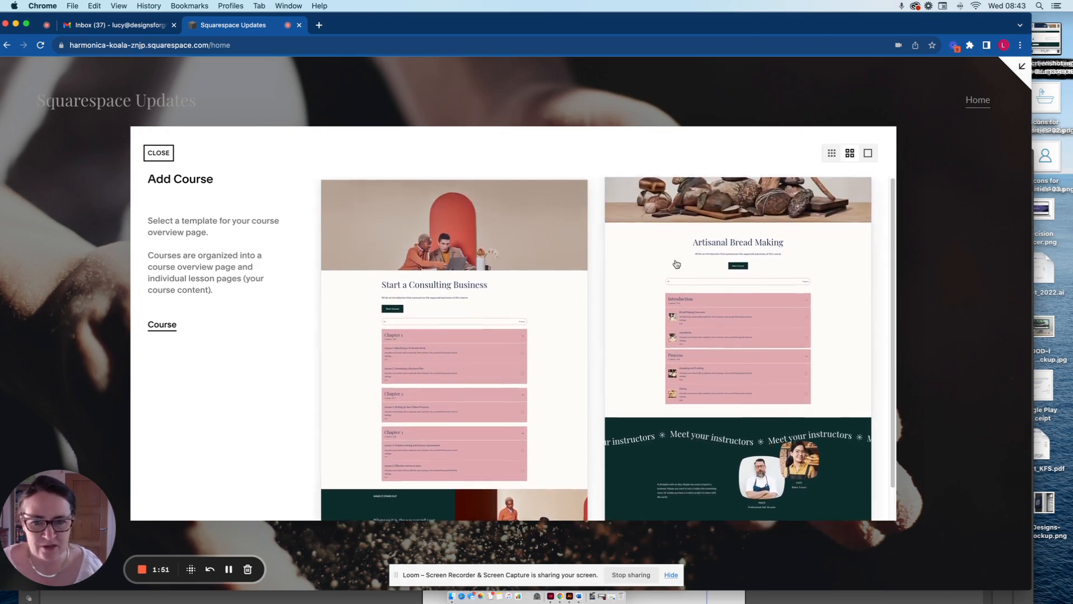
click(664, 252)
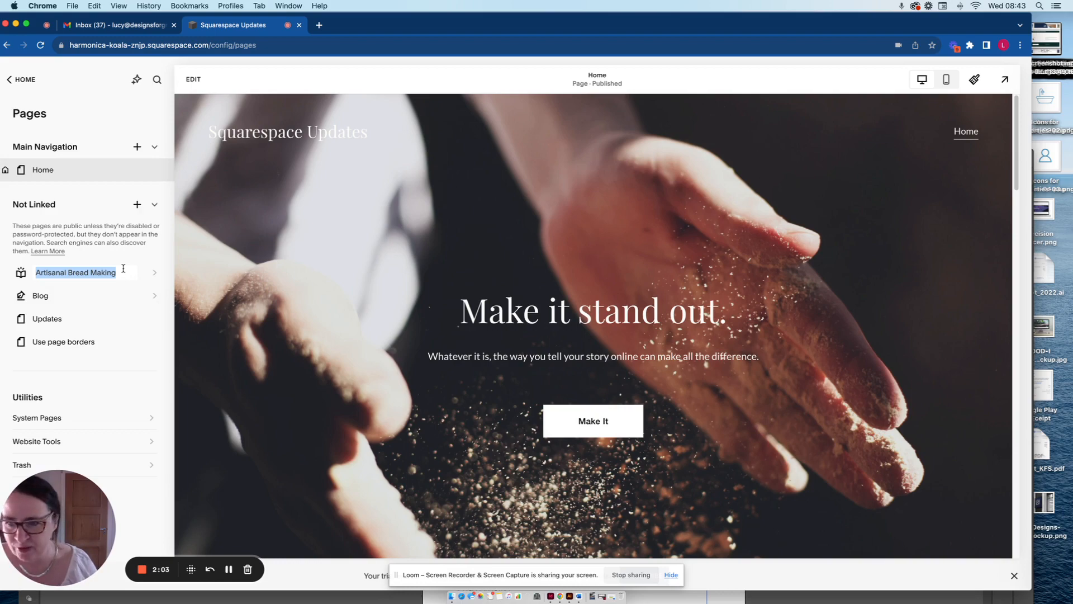
Keep the new course's default title, open it and review its overview page from the lesson list through the Course FAQ.
key(Right)
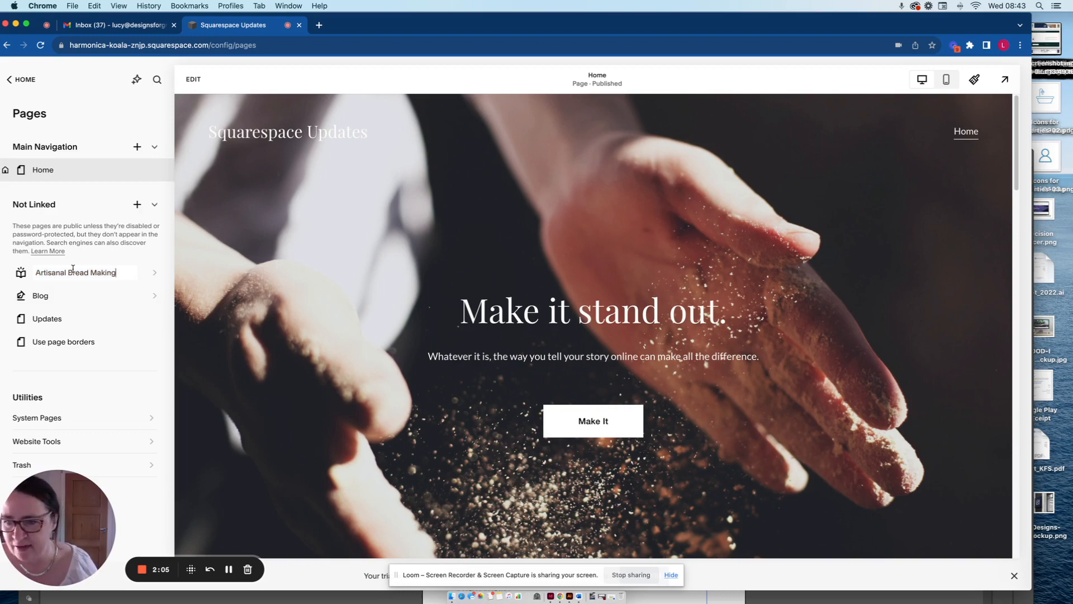
click(18, 276)
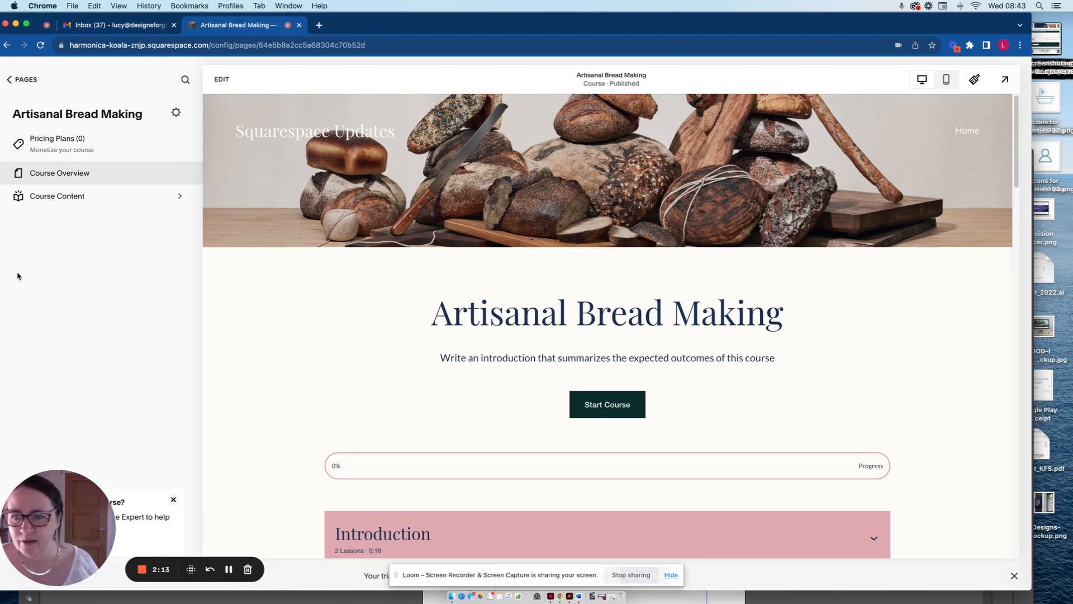
scroll(371, 347, down, 5)
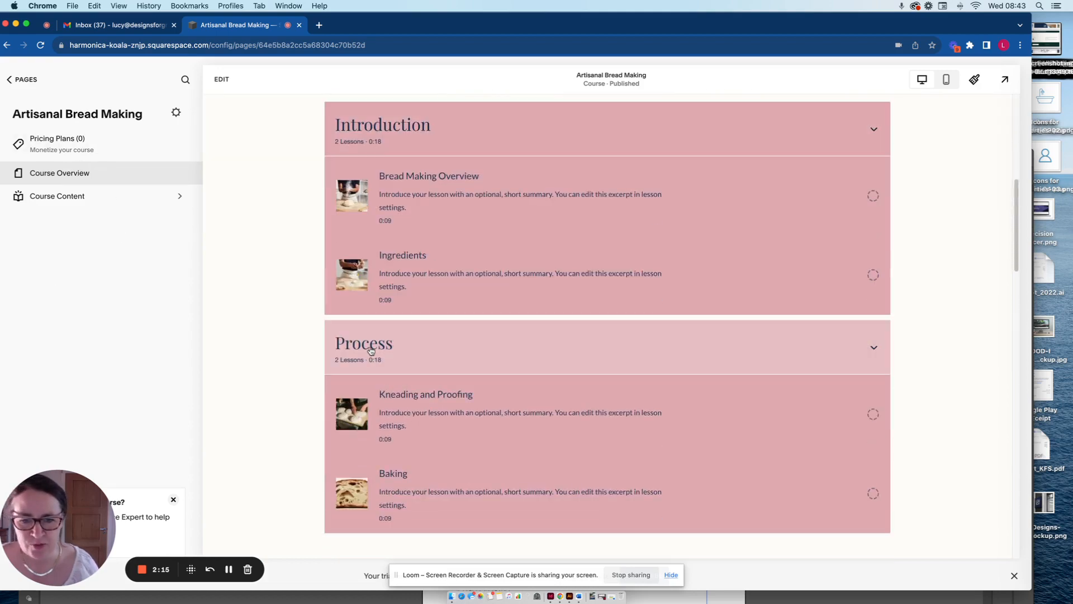
scroll(371, 351, down, 10)
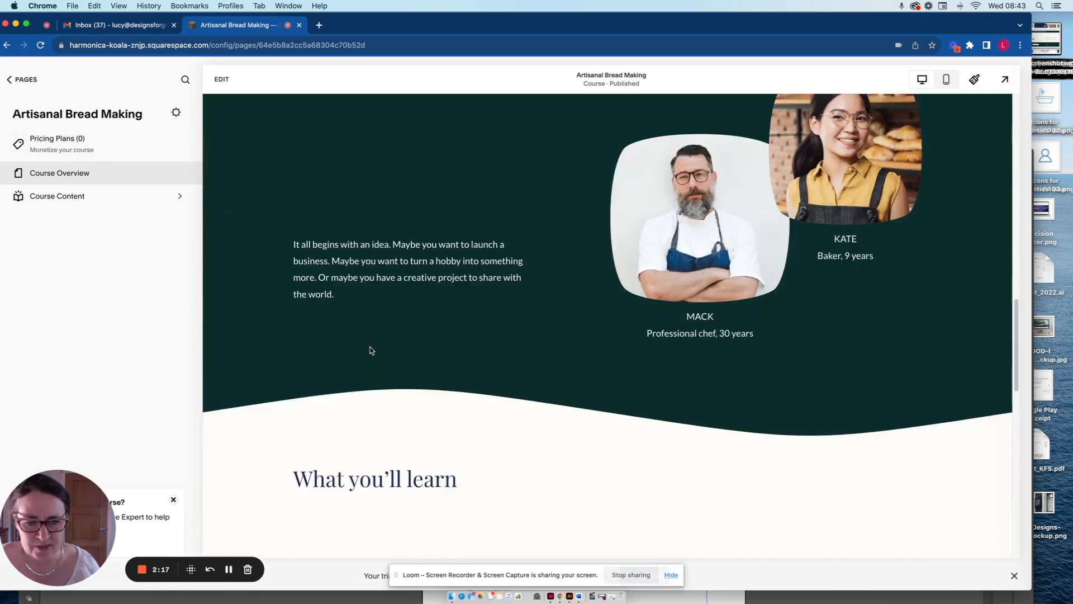
scroll(371, 351, down, 10)
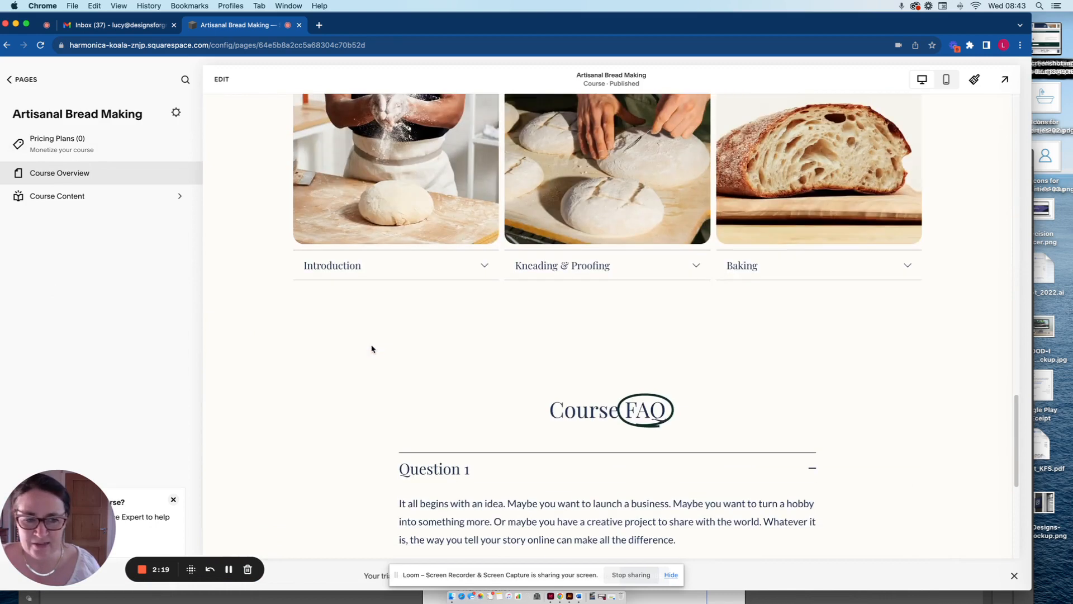
scroll(371, 349, down, 3)
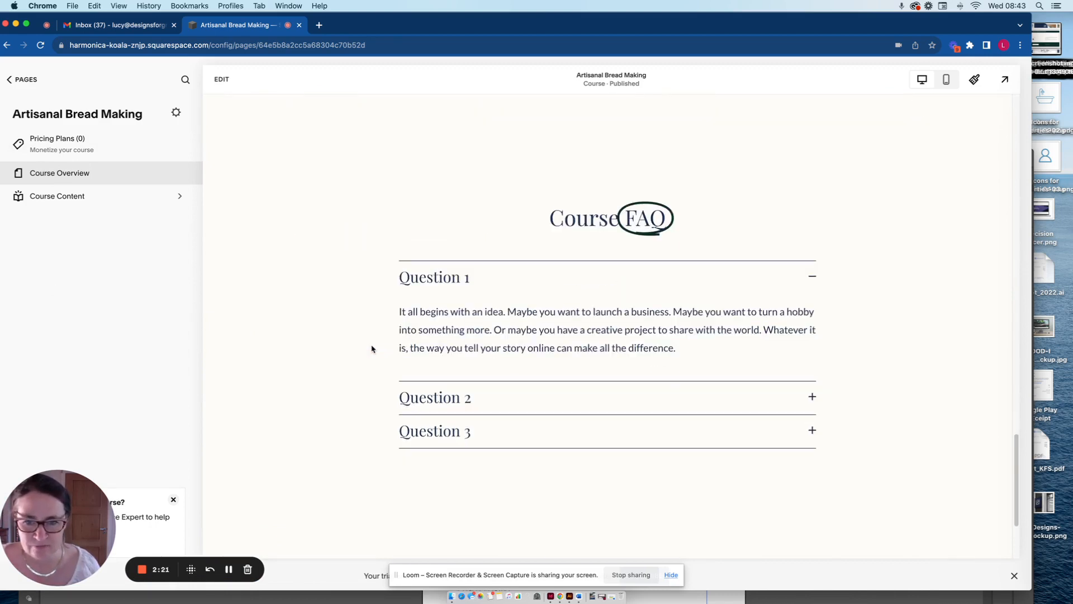
scroll(402, 347, down, 3)
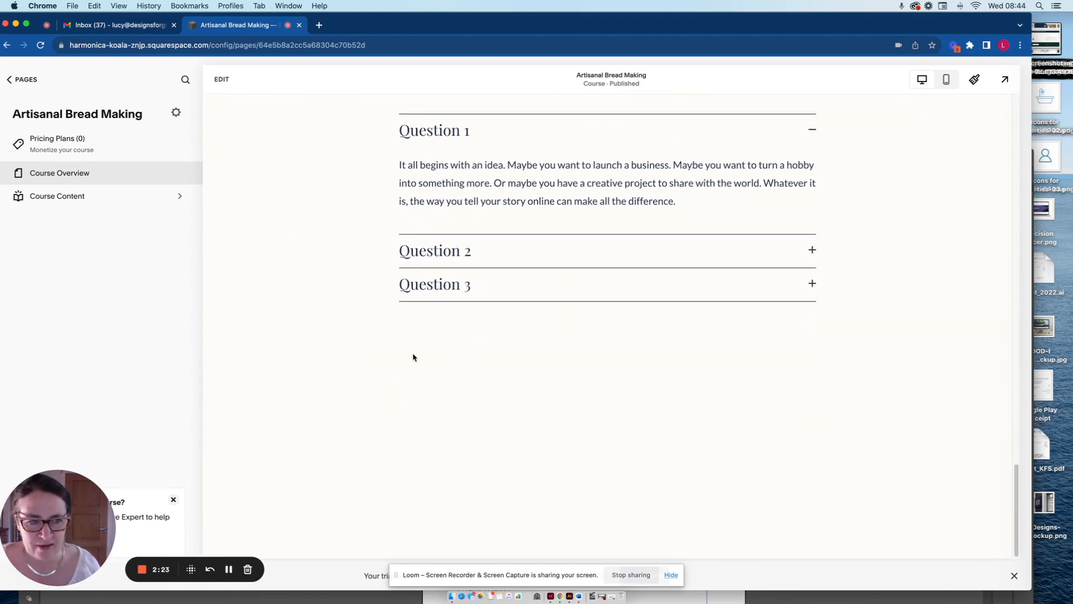
scroll(415, 355, up, 4)
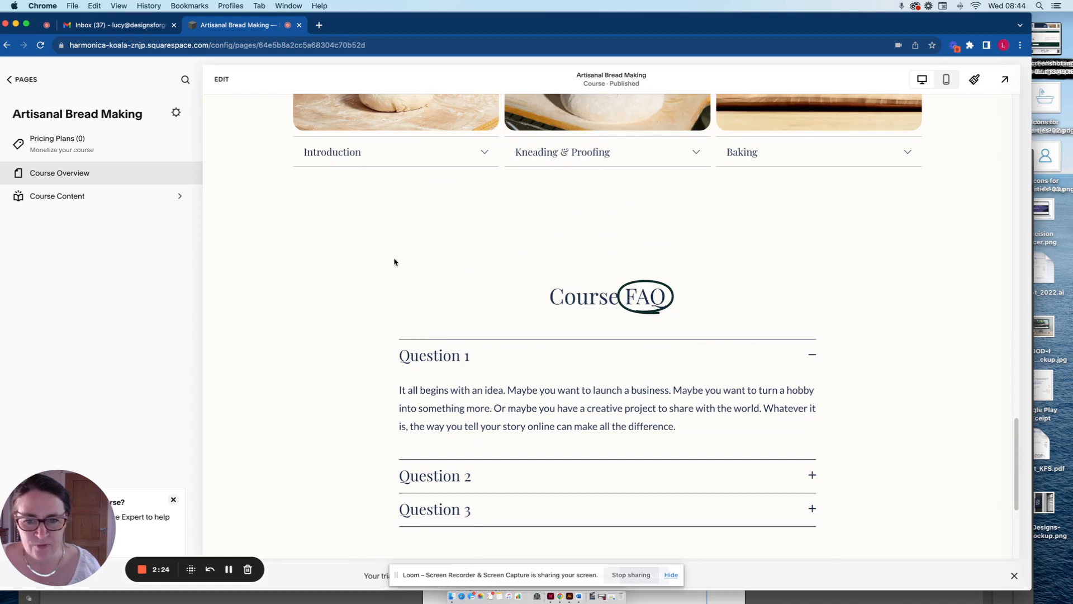
Open the course overview page for editing and examine its banner, introduction, lesson list, instructors and What you'll learn sections.
click(221, 79)
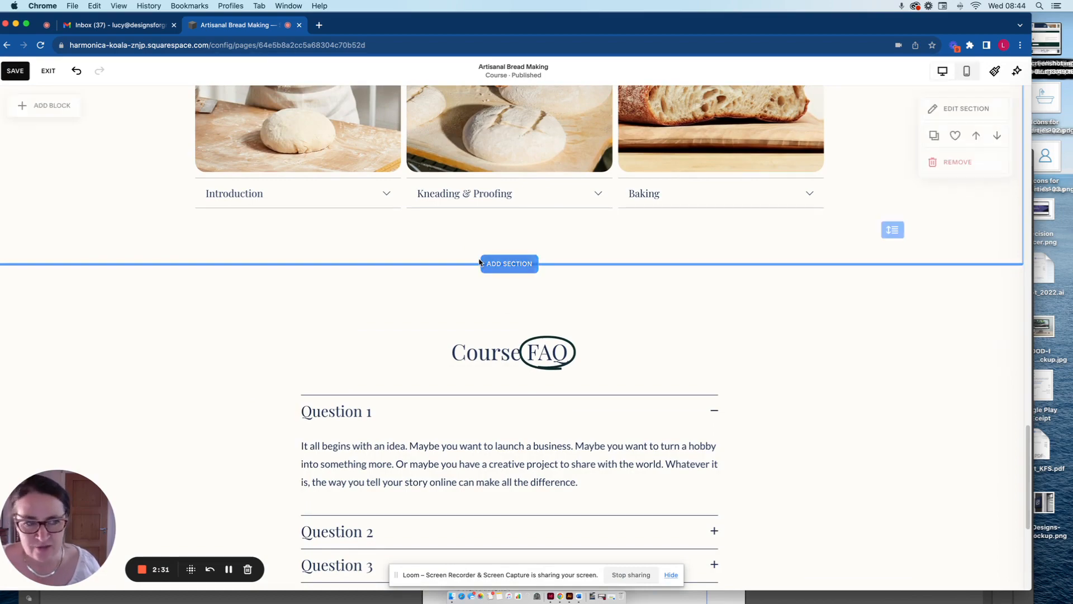
scroll(495, 262, up, 6)
scroll(491, 262, up, 6)
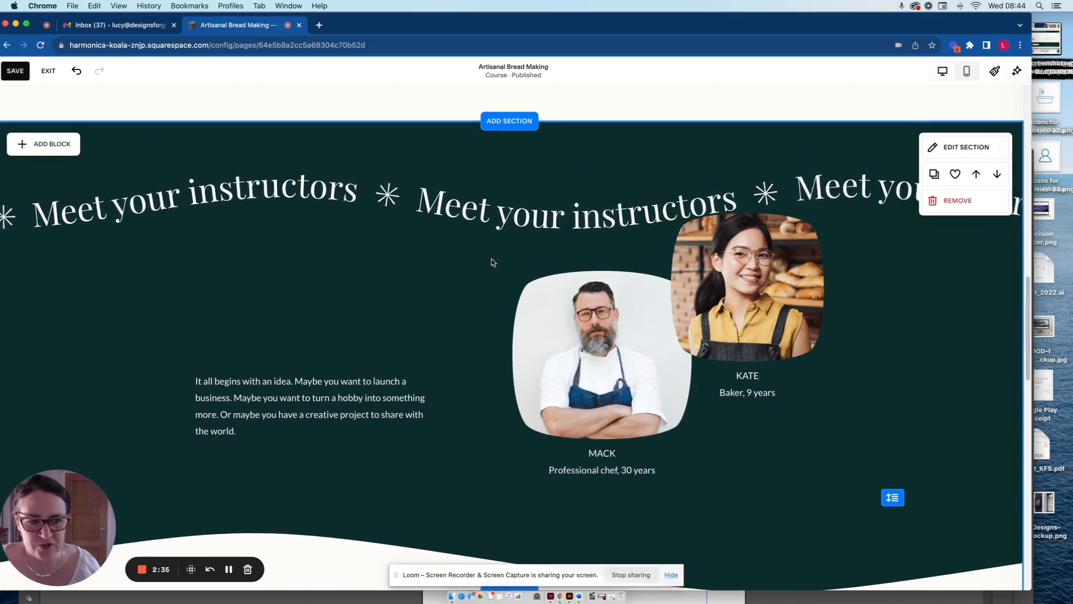
scroll(492, 262, up, 12)
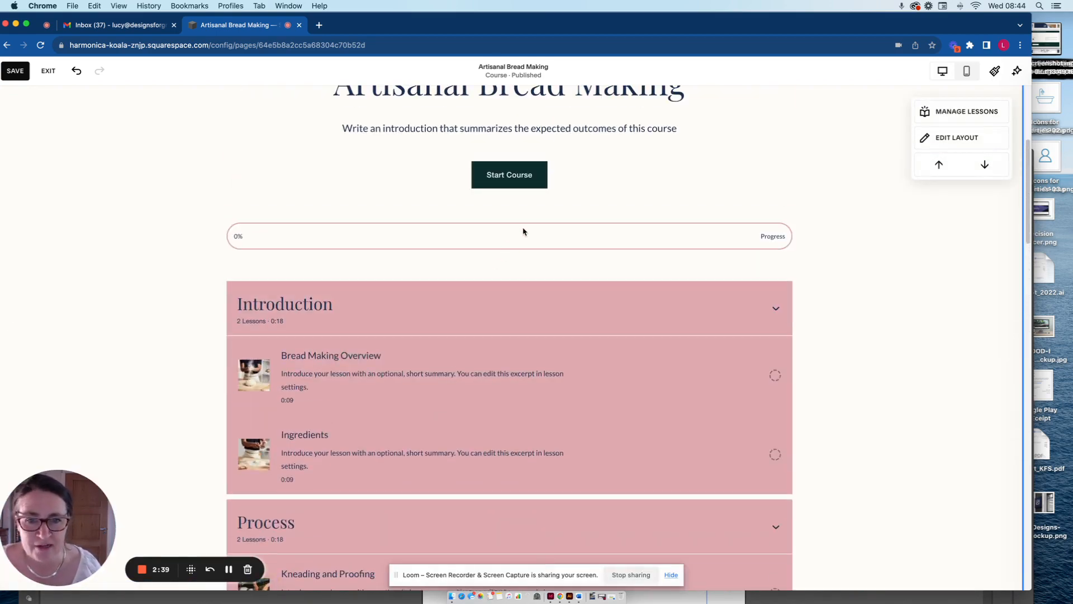
scroll(524, 232, up, 4)
scroll(525, 232, up, 1)
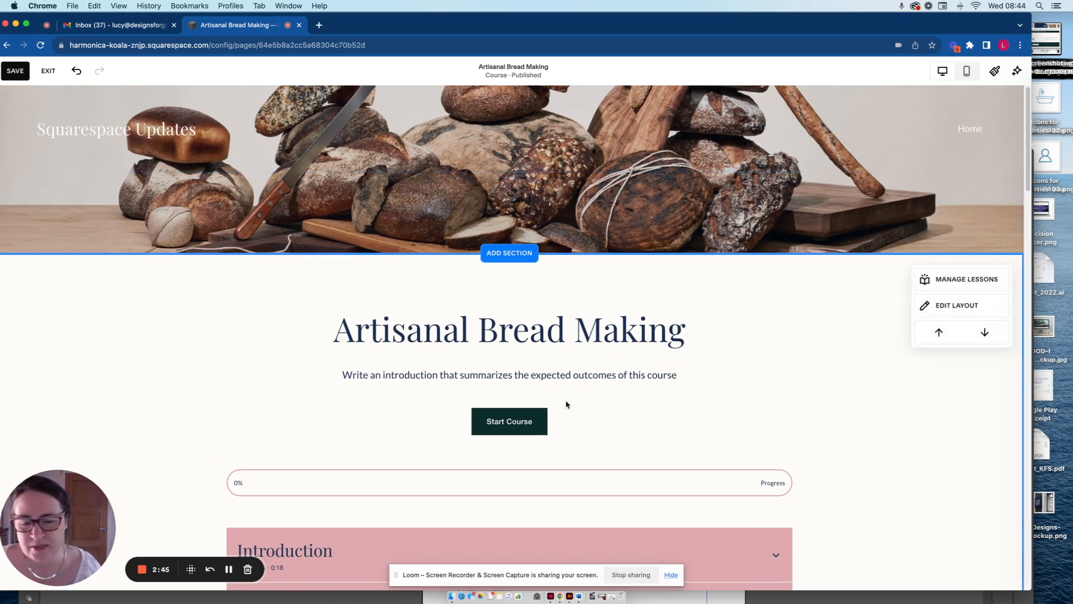
scroll(570, 404, down, 5)
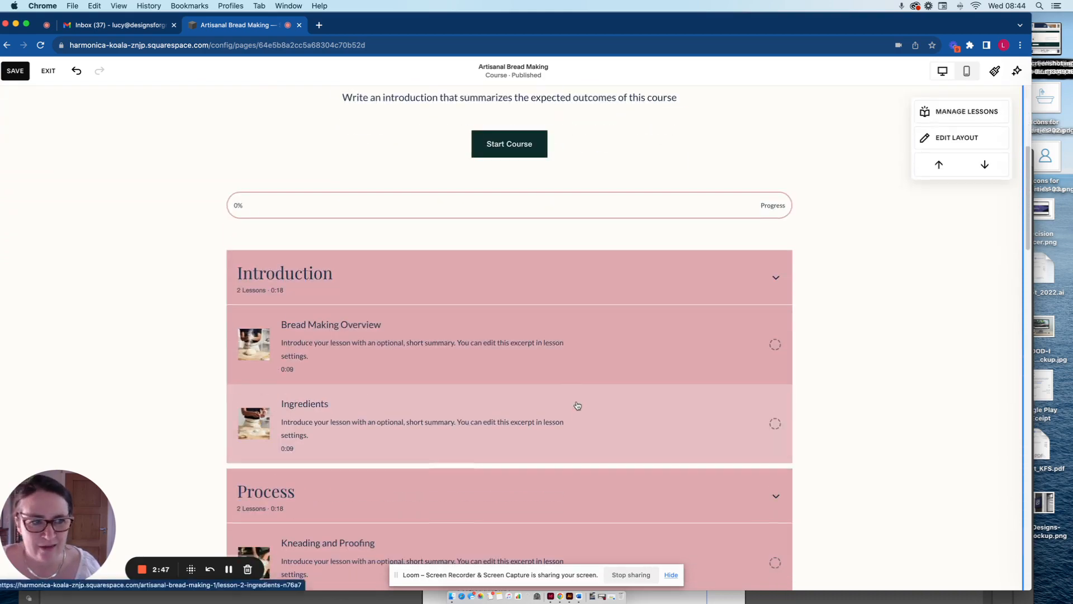
scroll(578, 405, down, 12)
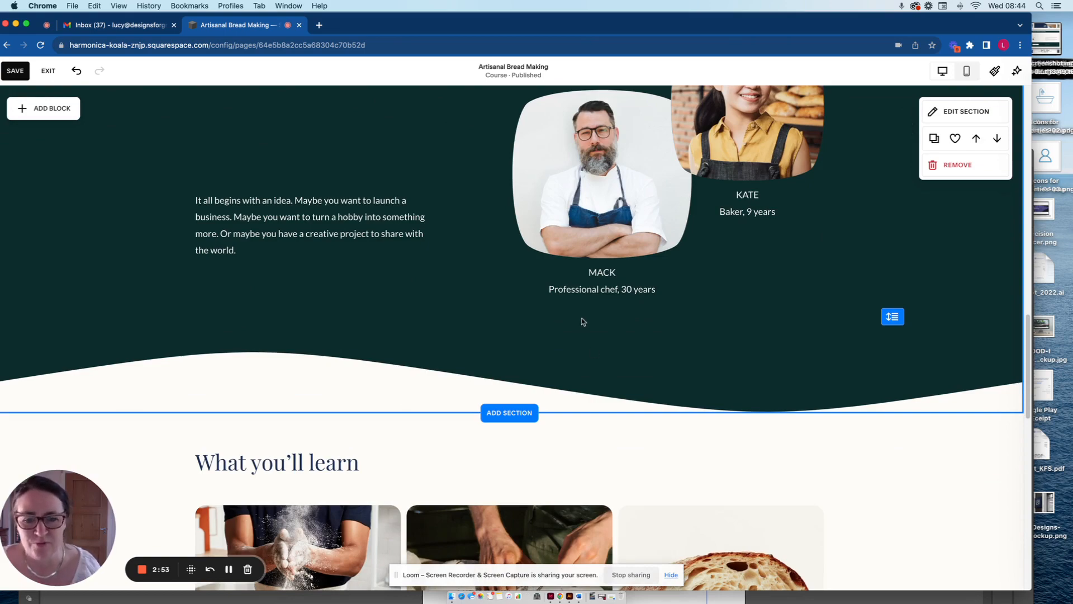
scroll(138, 152, up, 15)
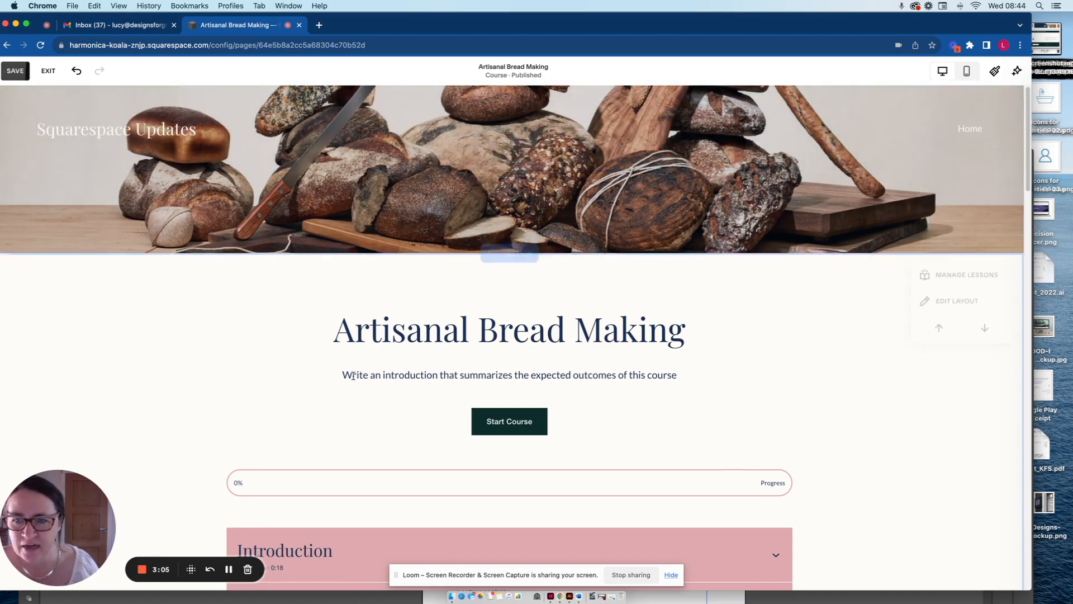
scroll(353, 379, down, 2)
scroll(353, 379, down, 1)
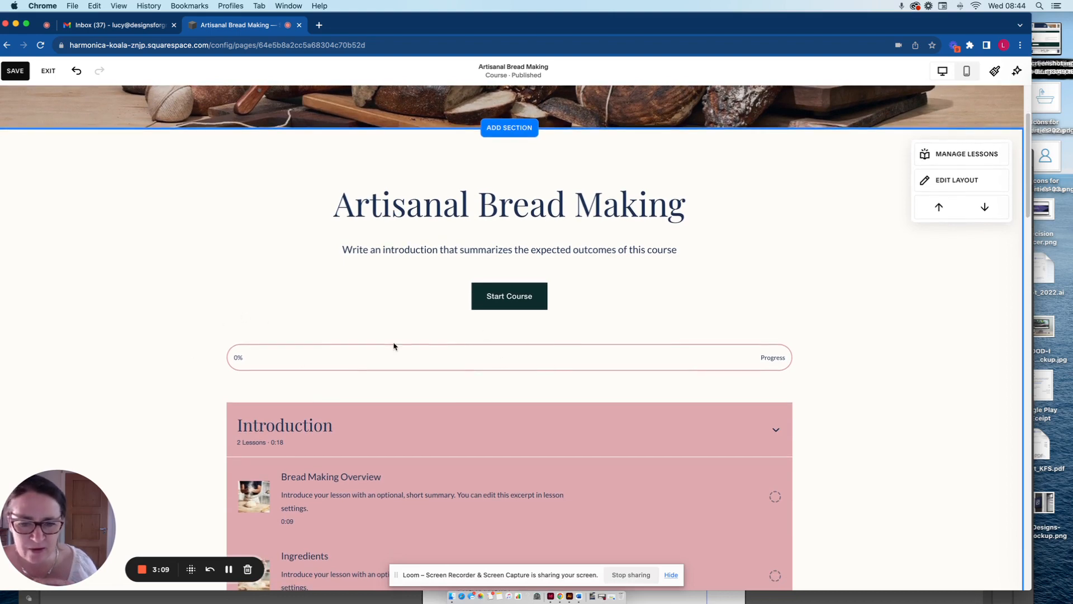
scroll(460, 438, down, 1)
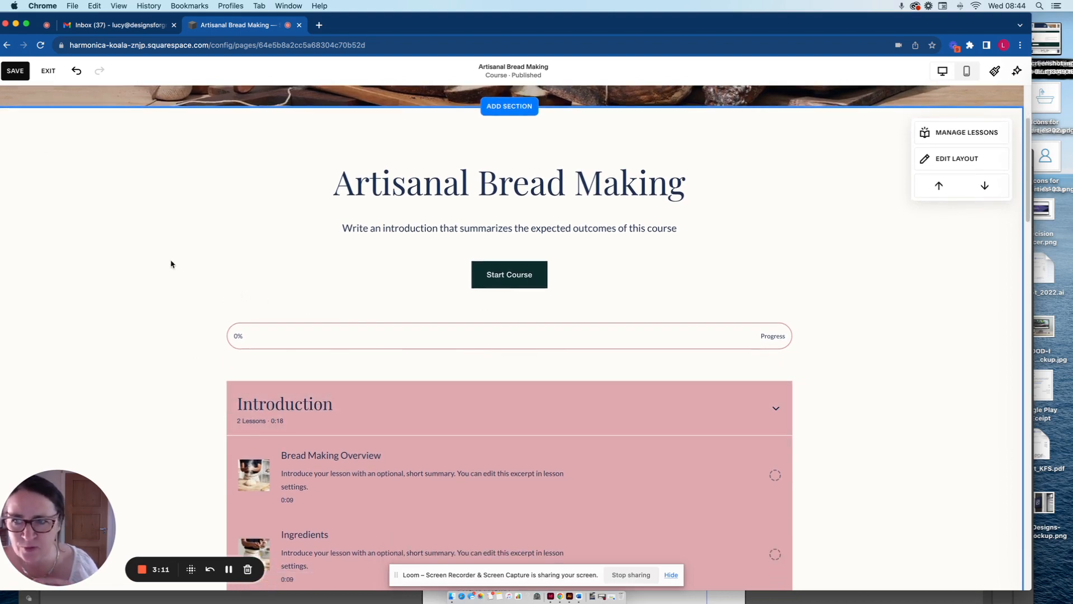
Save the course overview page and mark the Bread Making Overview and Ingredients lessons as complete.
click(16, 71)
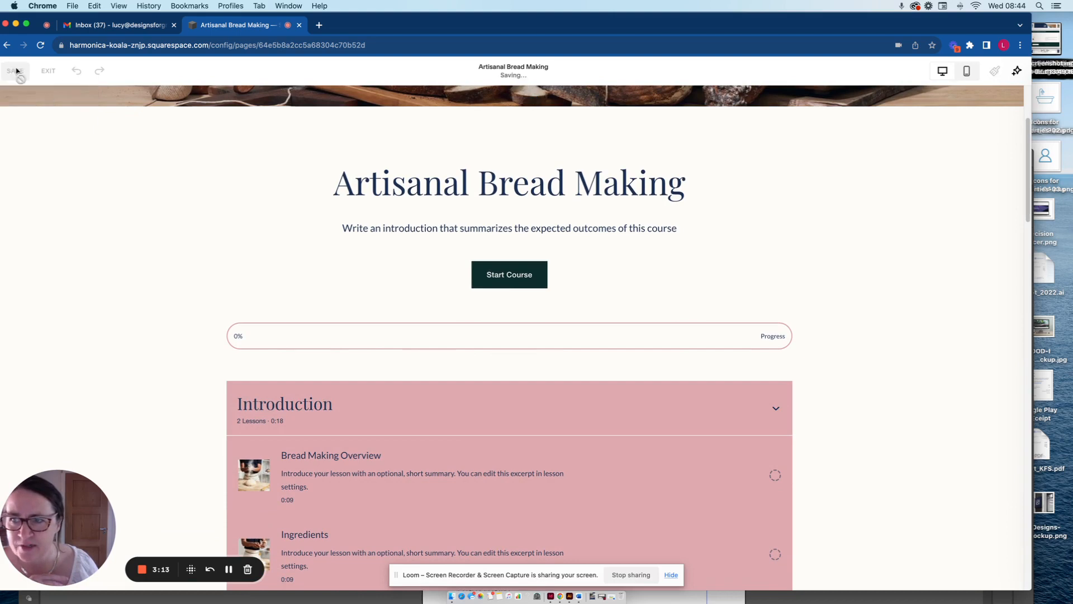
scroll(293, 335, down, 6)
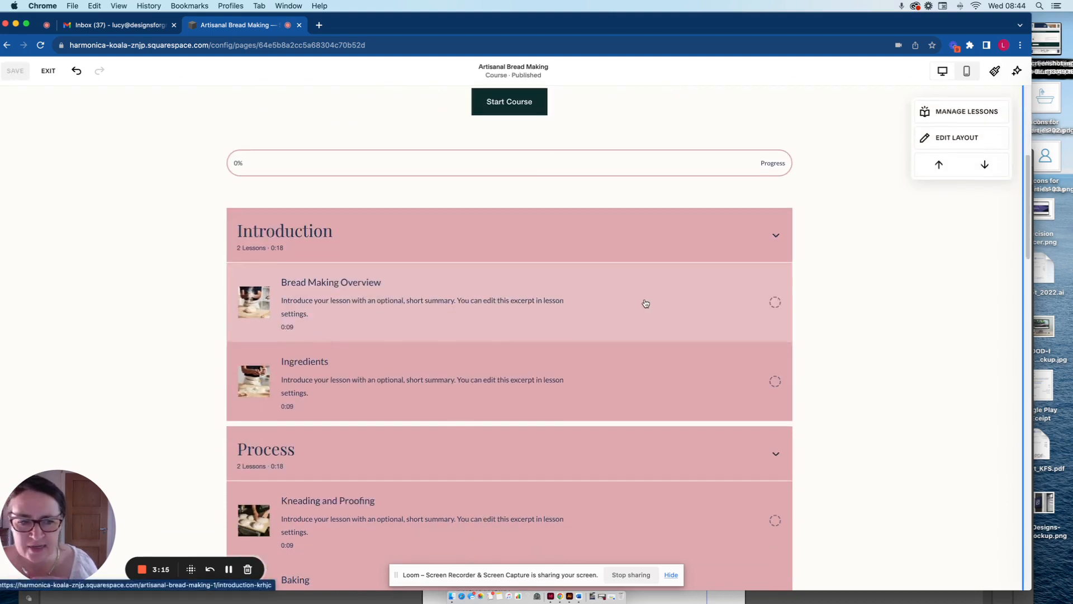
click(775, 302)
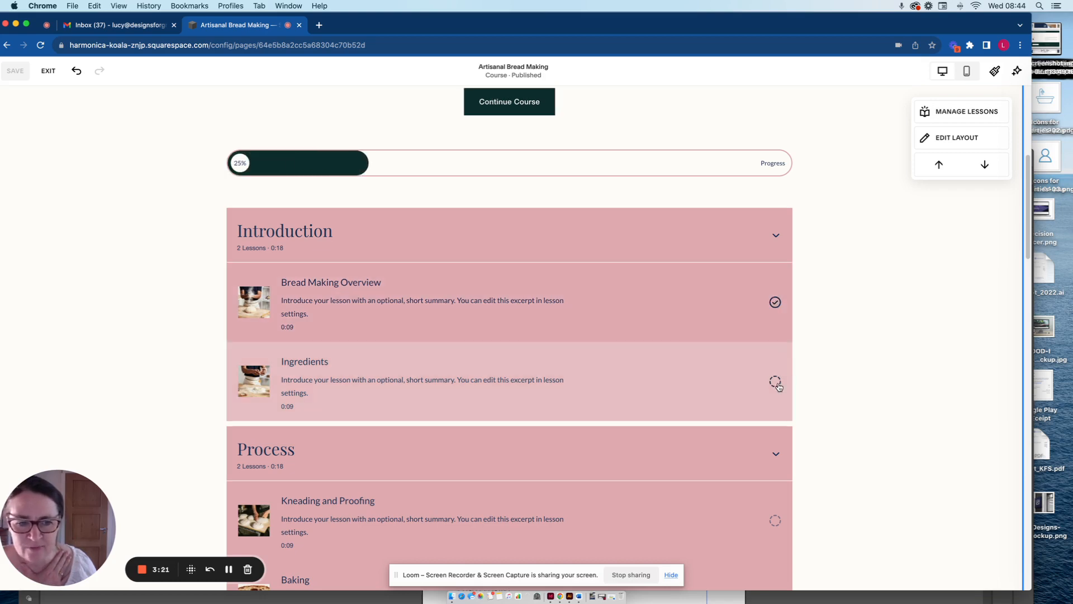
click(775, 381)
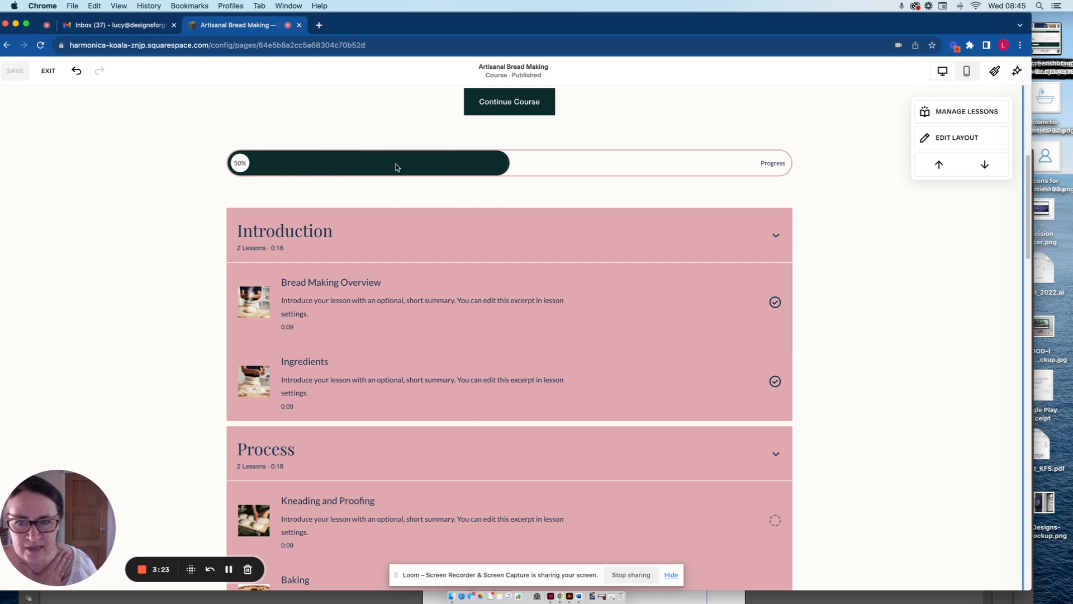
Check the course progress bar and page header, and exit the overview page editor.
scroll(595, 223, up, 1)
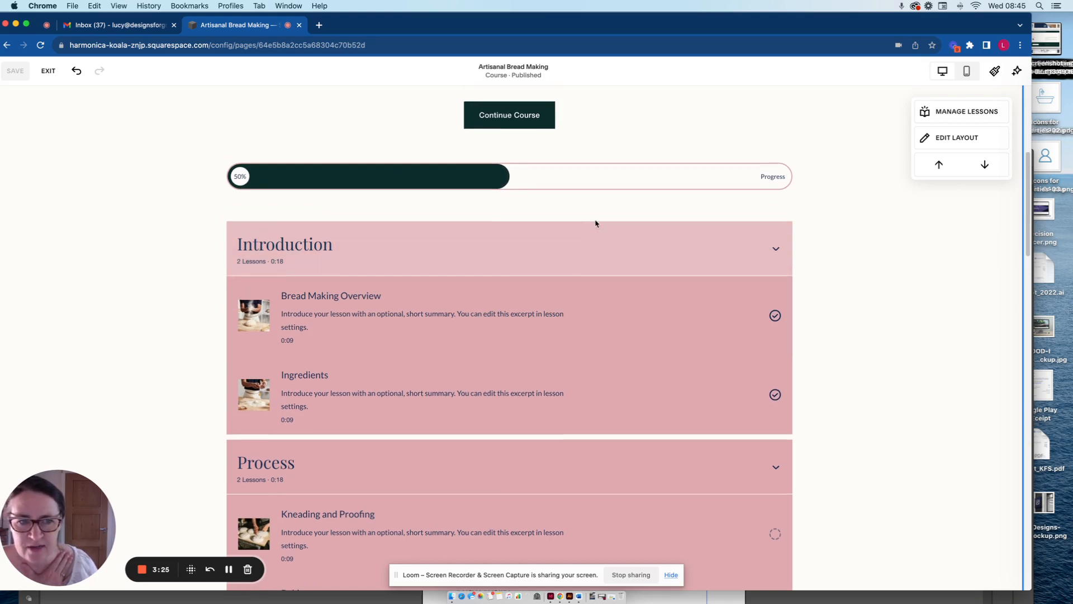
scroll(431, 176, up, 4)
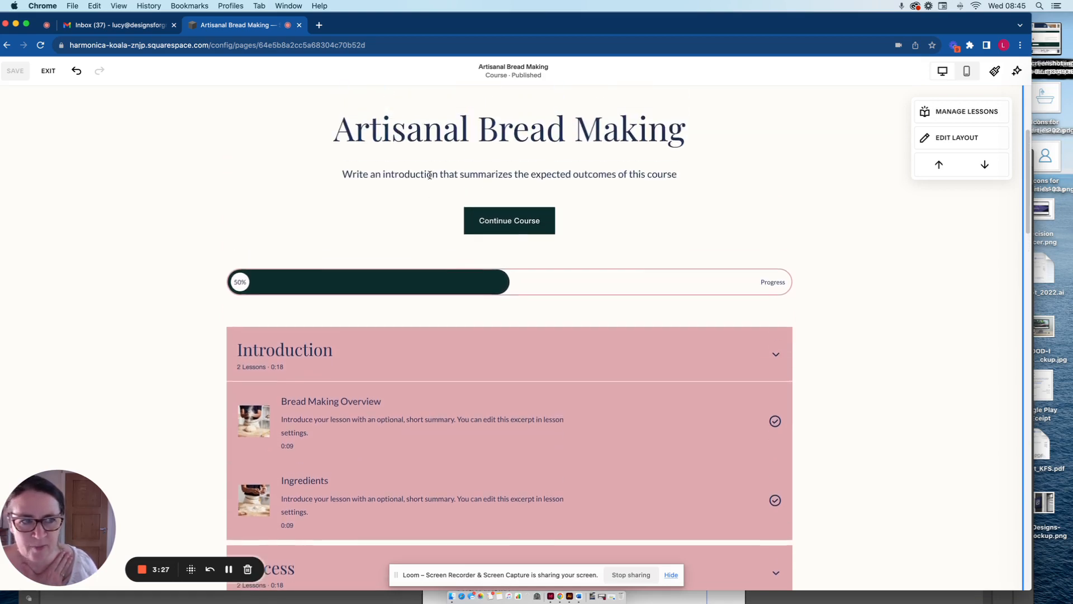
scroll(429, 175, up, 7)
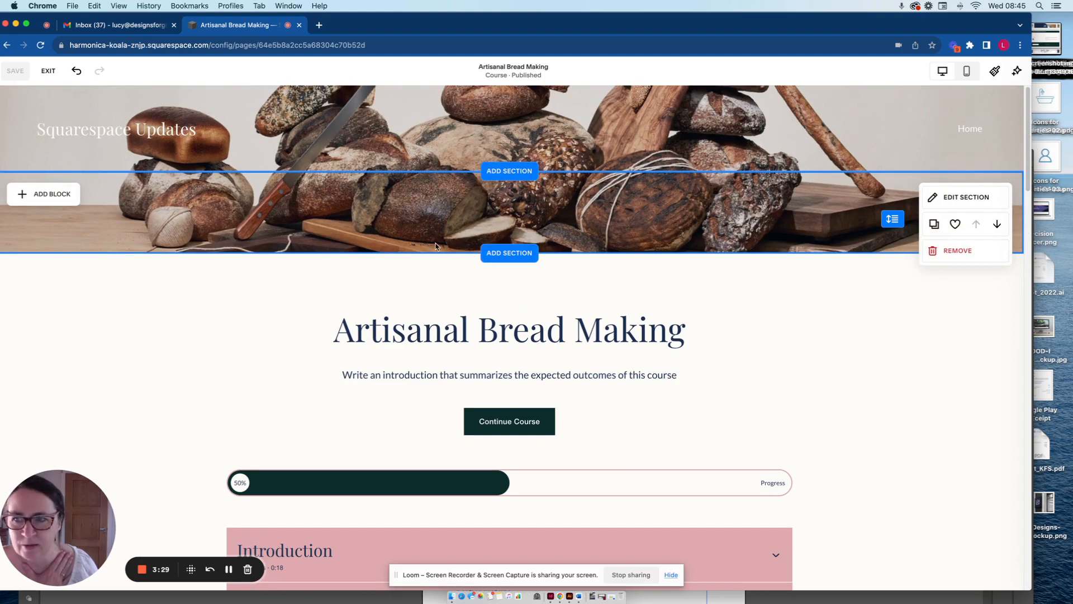
click(47, 71)
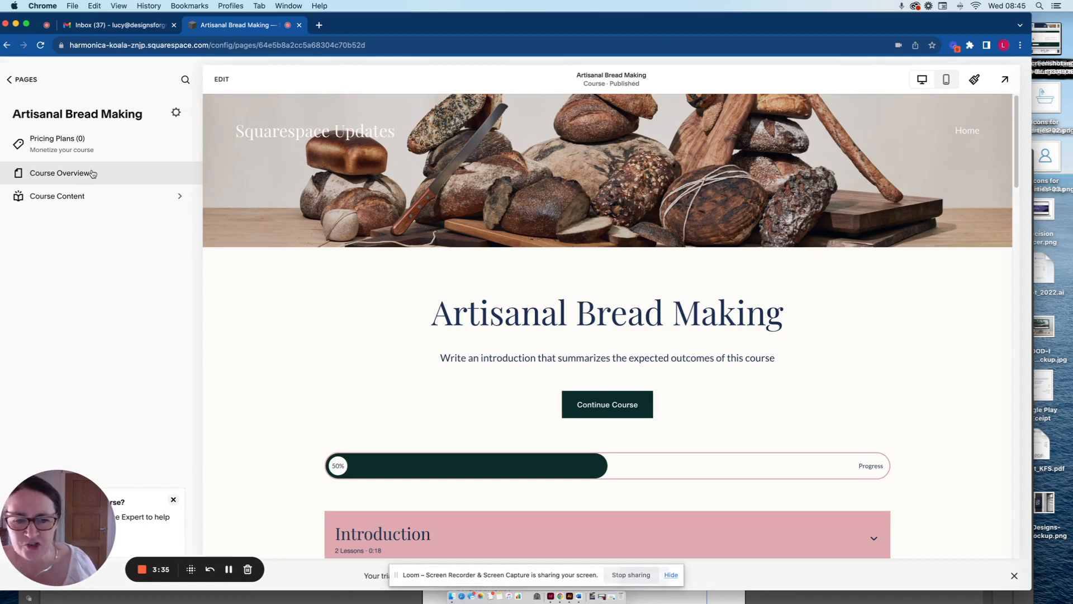
Open the course content, check the Process chapter's options and open the Bread Making Overview lesson.
click(70, 196)
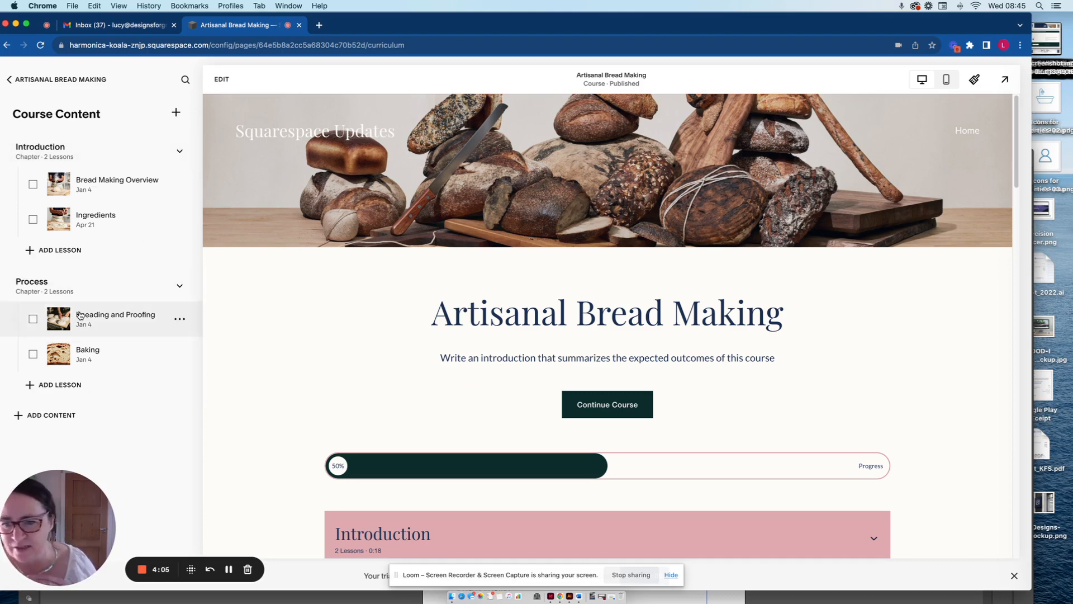
click(162, 286)
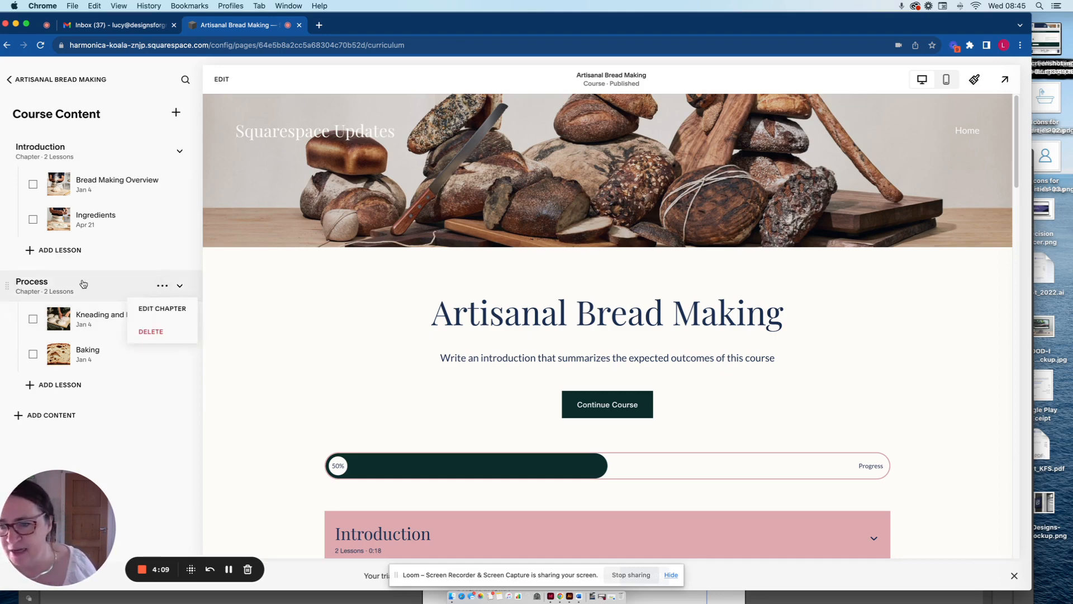
click(105, 180)
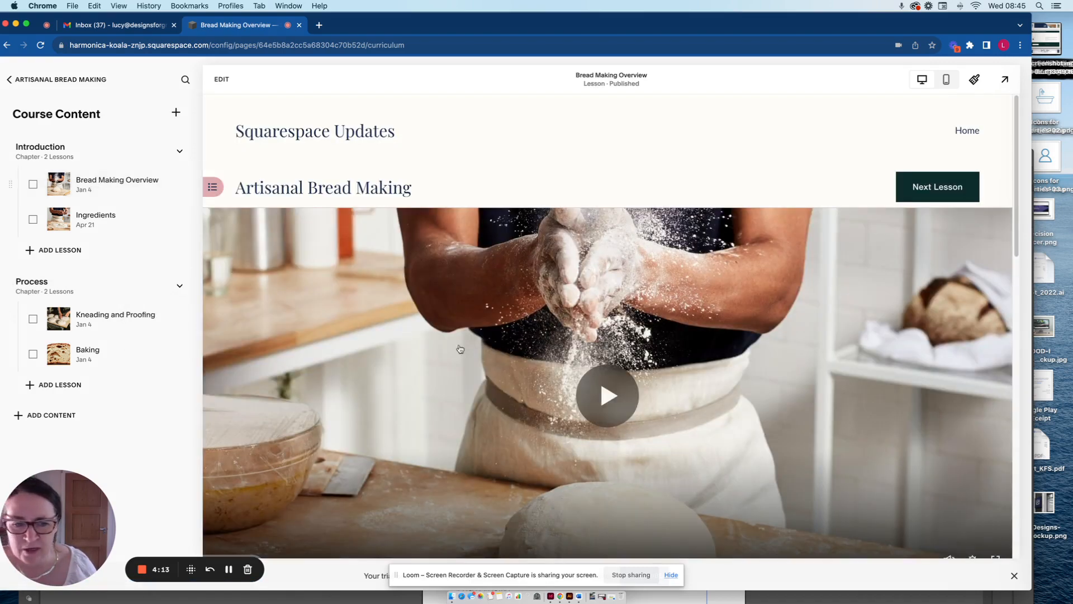
Review the Bread Making Overview lesson page from its video through the instructor, download and resources sections to the closing image.
scroll(492, 357, down, 1)
scroll(491, 357, down, 5)
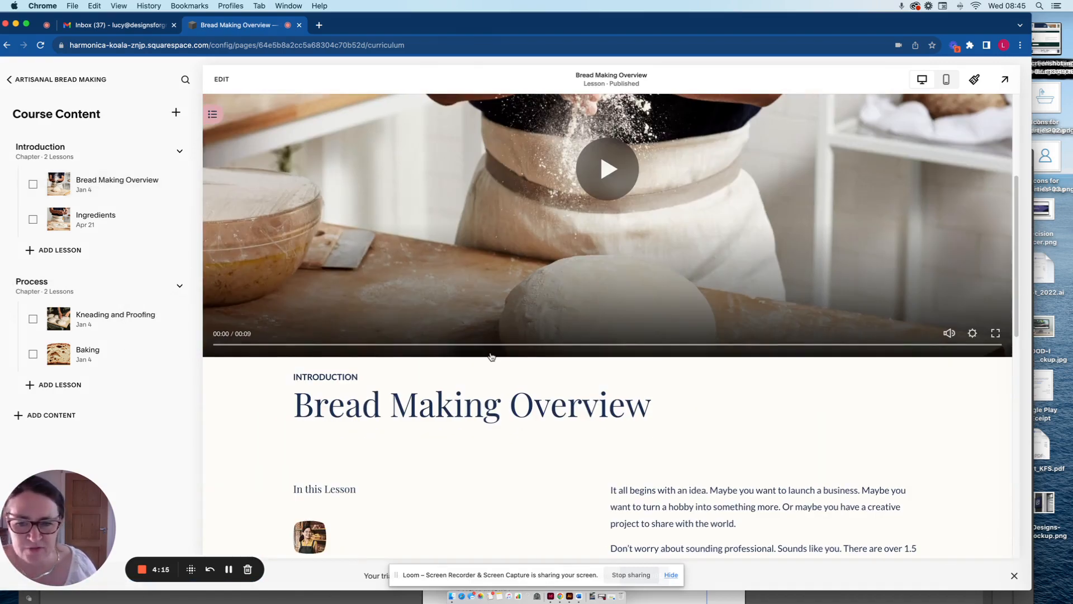
scroll(491, 357, up, 4)
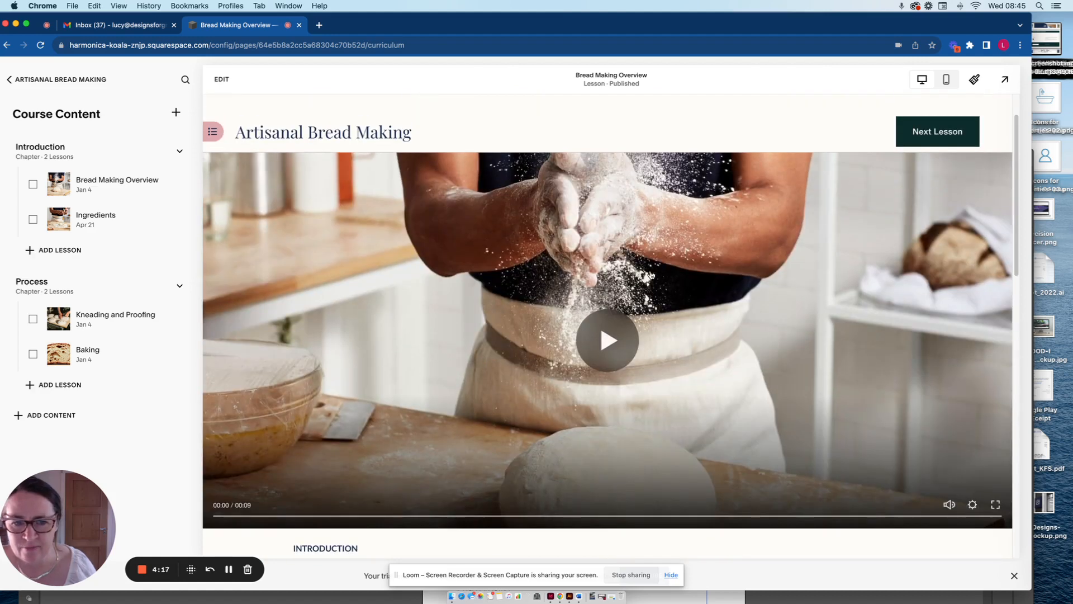
scroll(463, 399, down, 1)
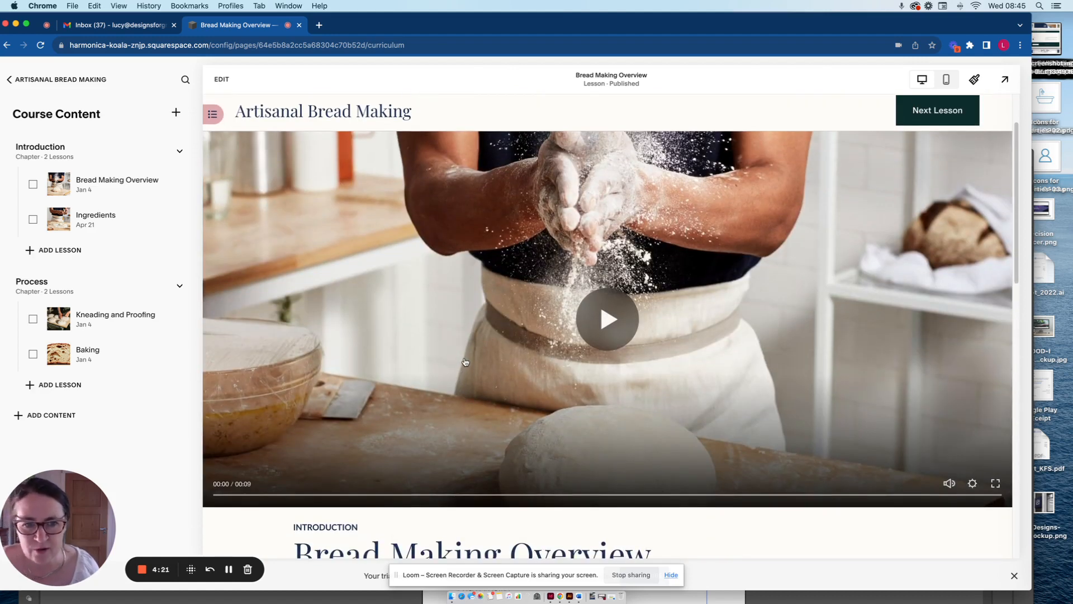
scroll(575, 386, down, 5)
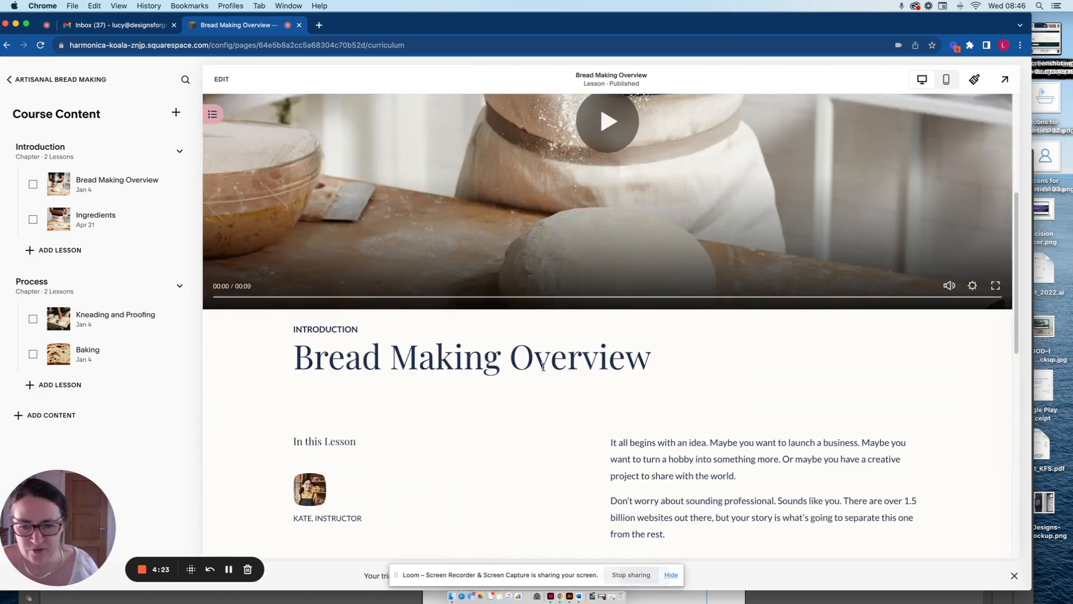
scroll(691, 440, down, 5)
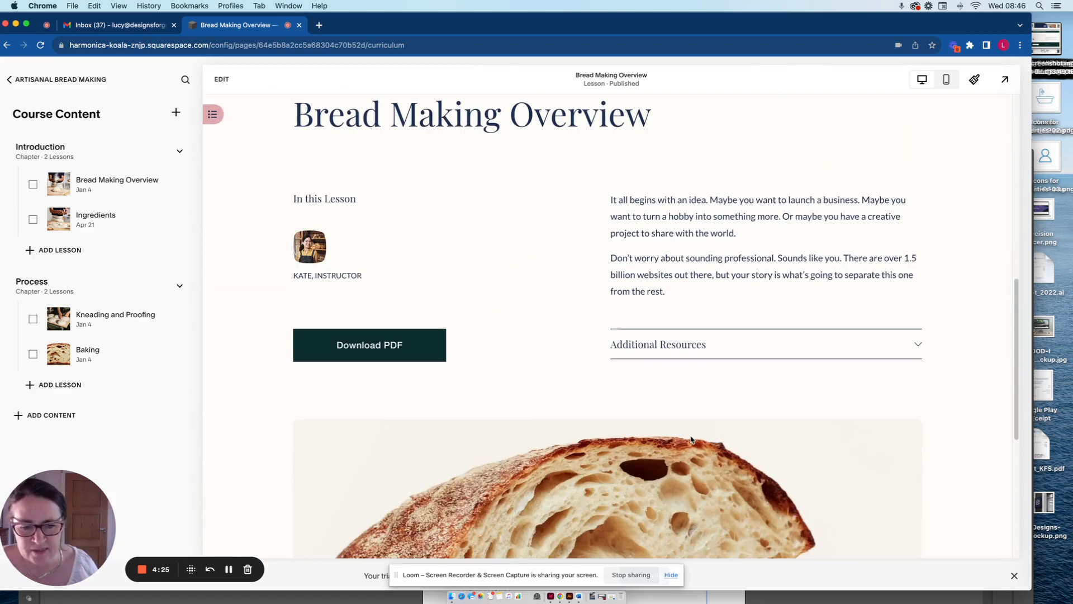
scroll(597, 409, down, 6)
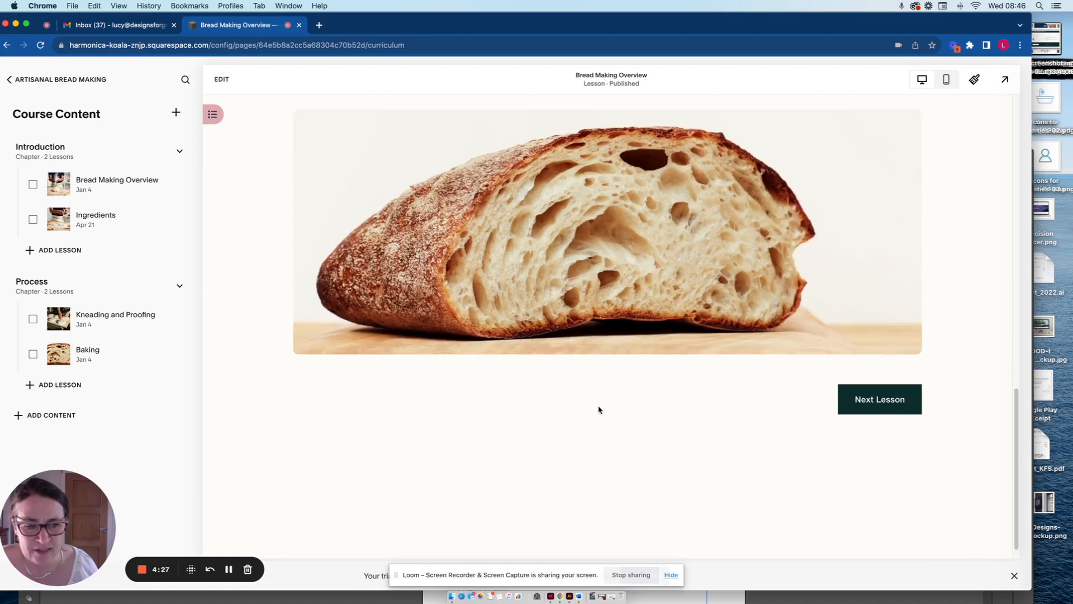
Expand and collapse the lesson's Additional Resources section, and look over the lesson video and title again.
scroll(599, 408, up, 6)
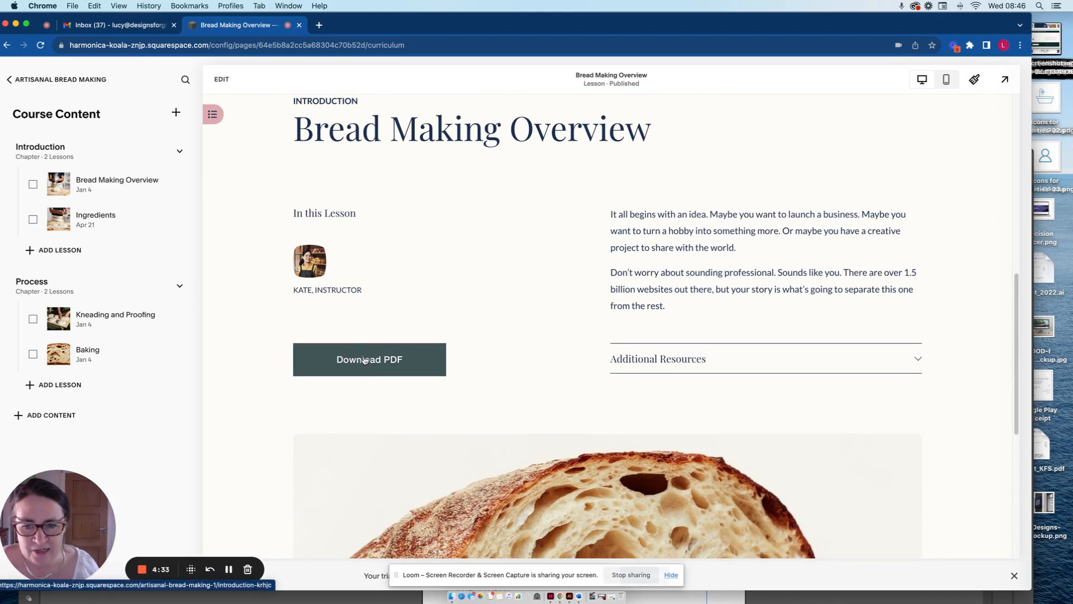
click(709, 362)
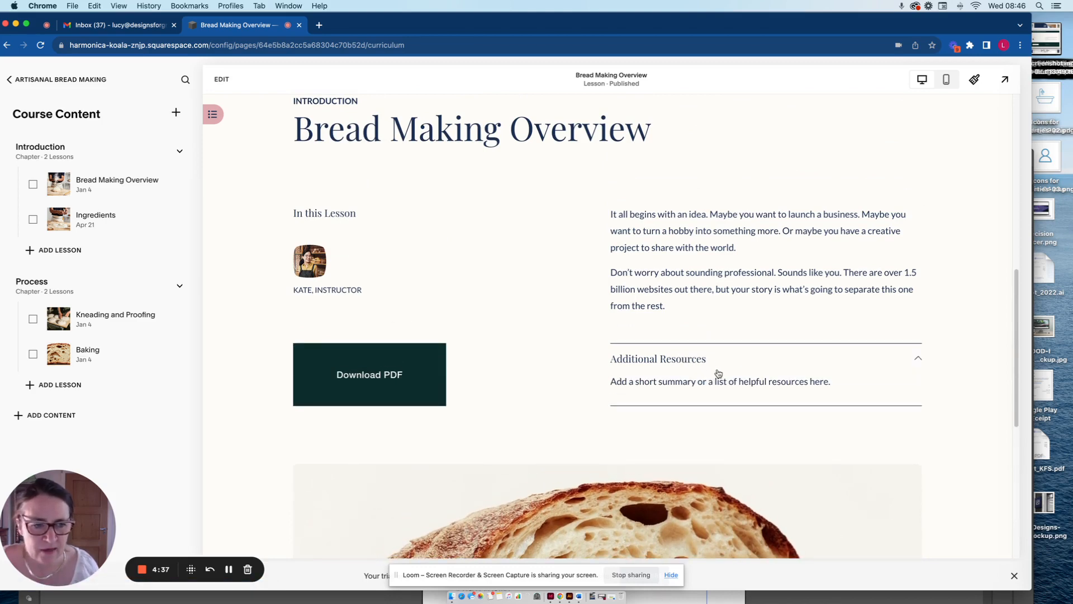
click(717, 363)
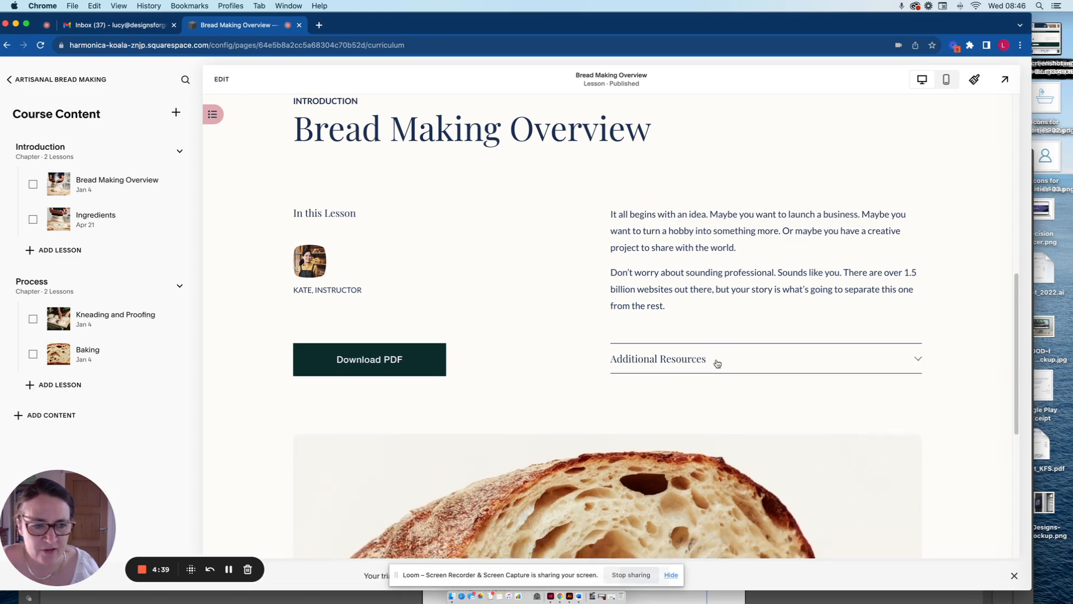
scroll(716, 358, up, 1)
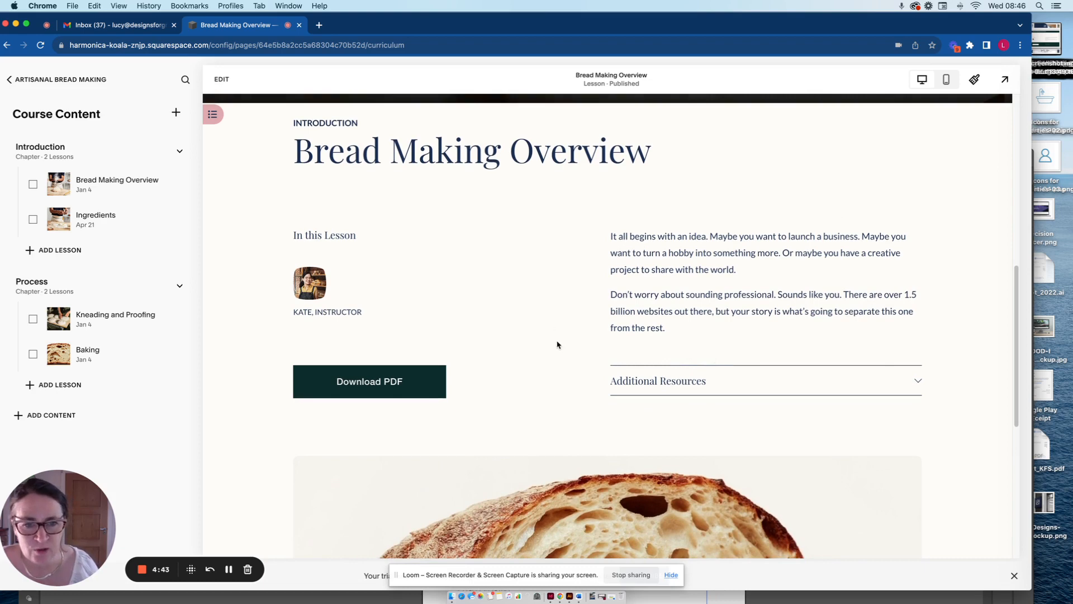
scroll(575, 333, up, 5)
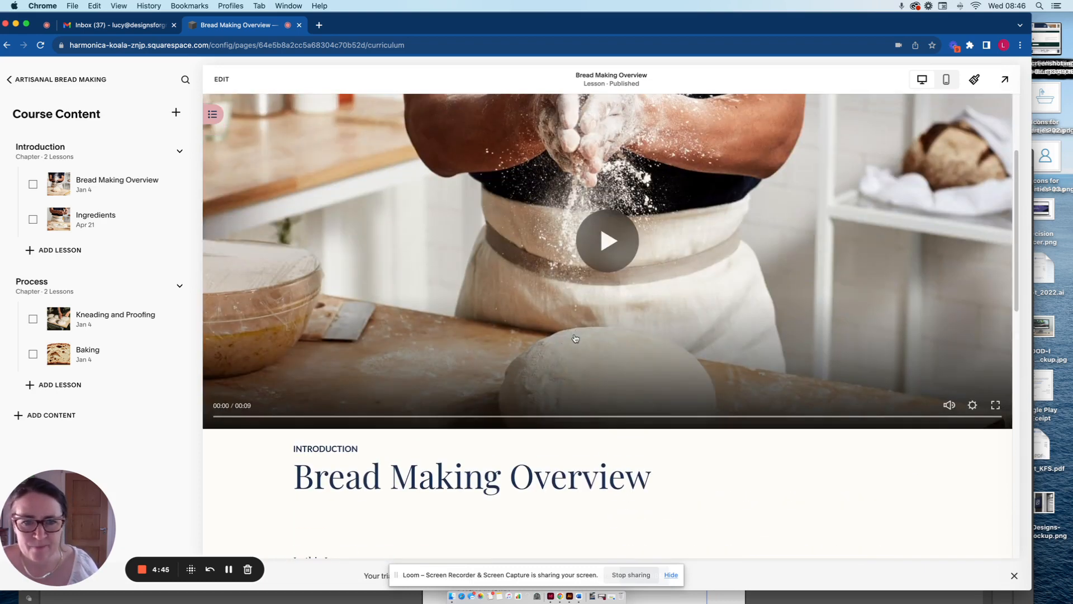
scroll(417, 273, down, 2)
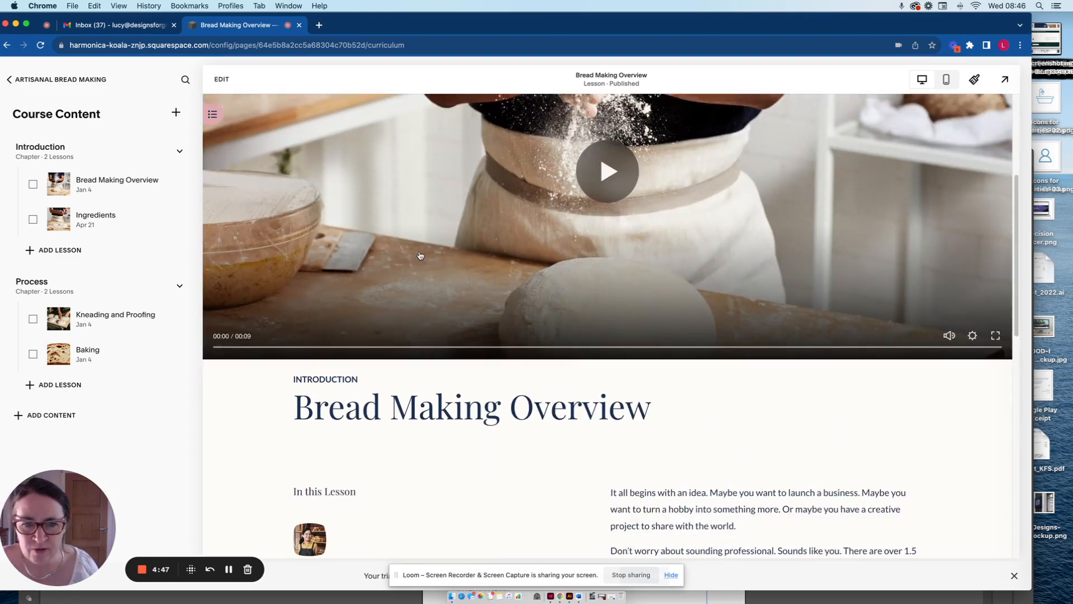
Show the lesson page's course navigation to check lesson progress, and hide it again.
click(212, 114)
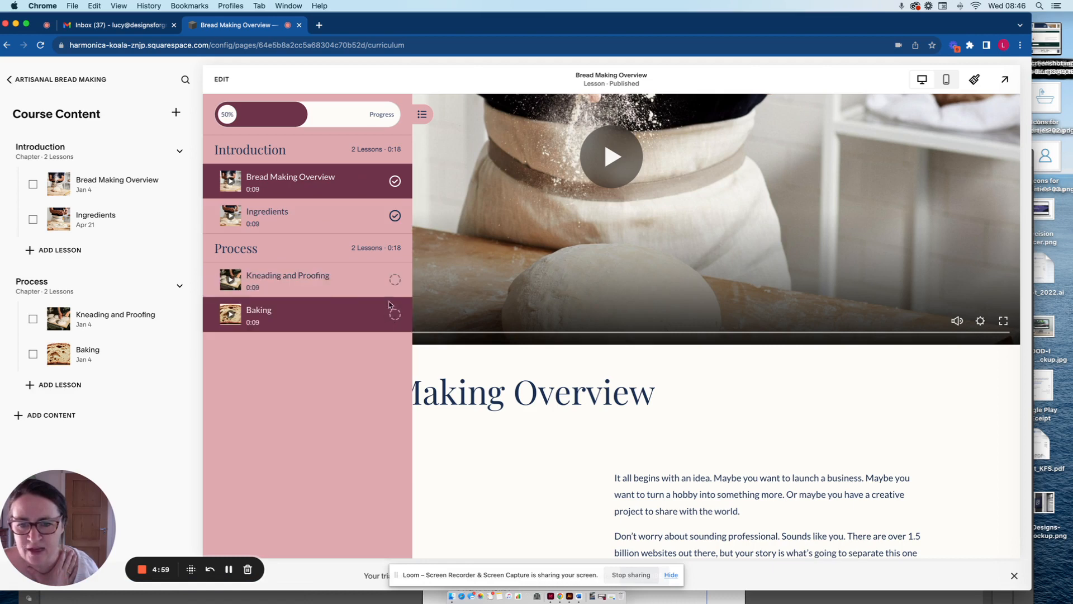
click(422, 115)
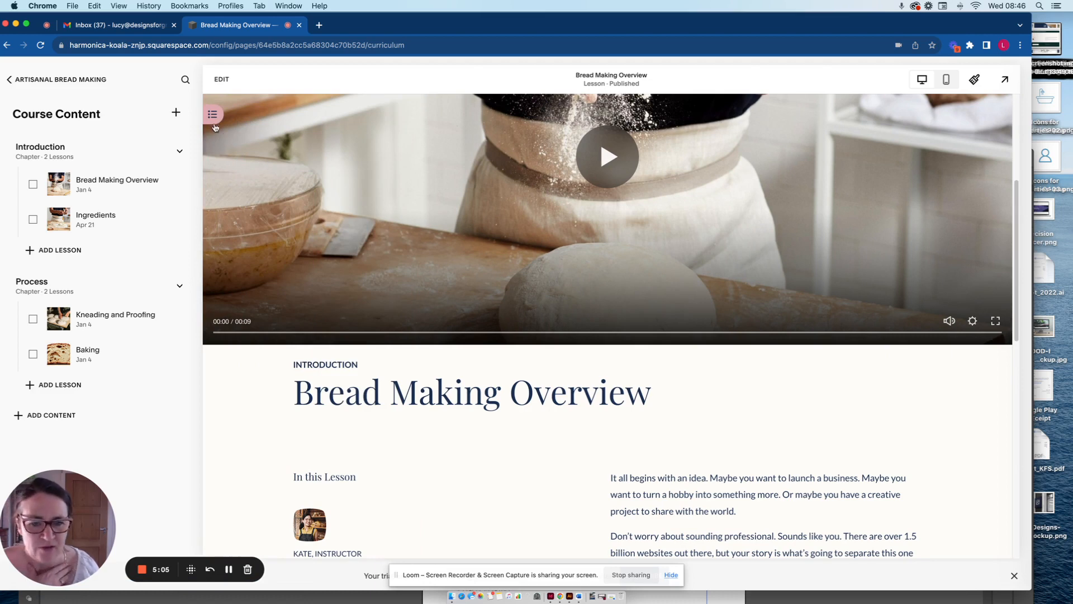
scroll(407, 342, down, 1)
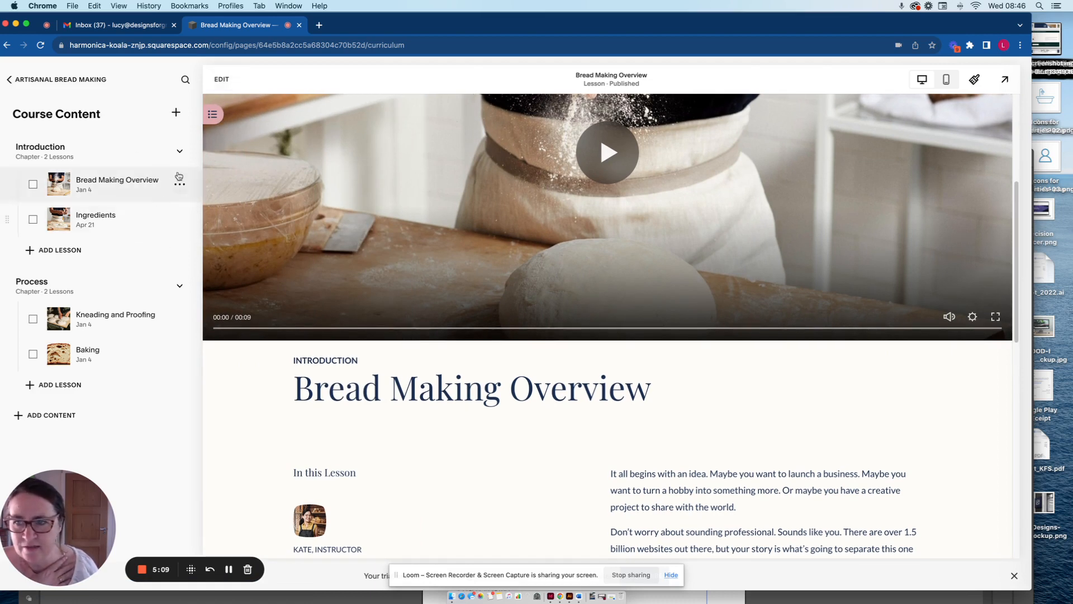
Open the Bread Making Overview lesson for editing, examine its video, resources and image sections, and exit the editor.
click(222, 80)
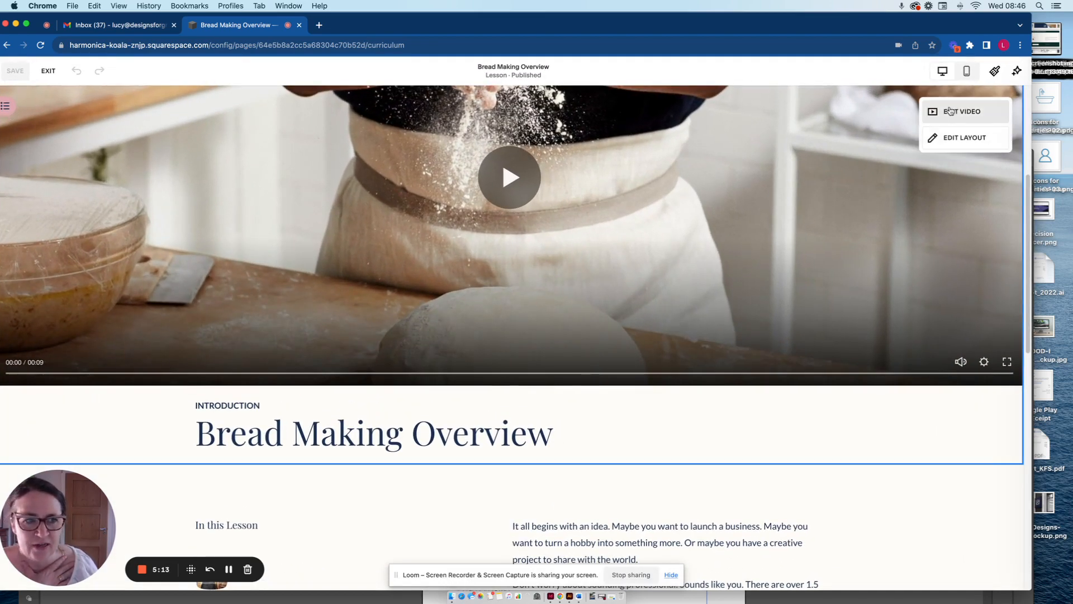
scroll(870, 235, down, 5)
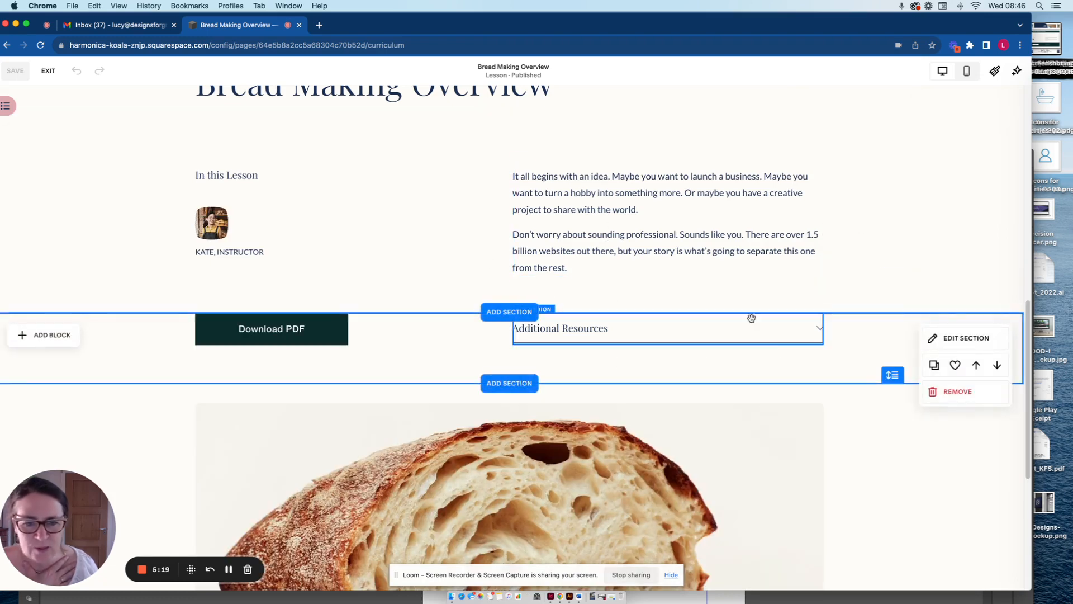
scroll(685, 421, down, 5)
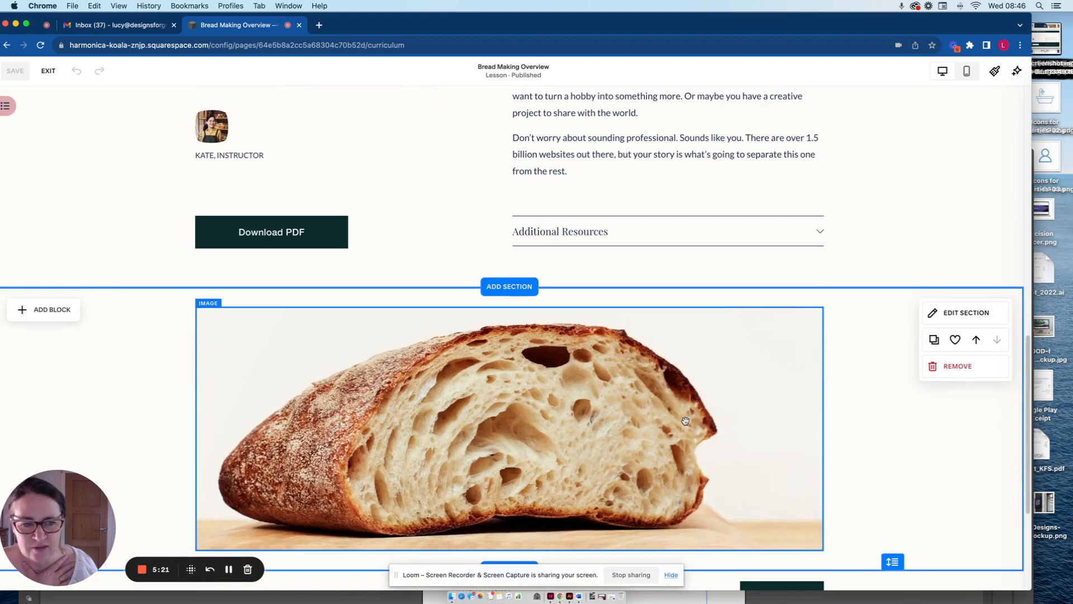
scroll(685, 423, up, 12)
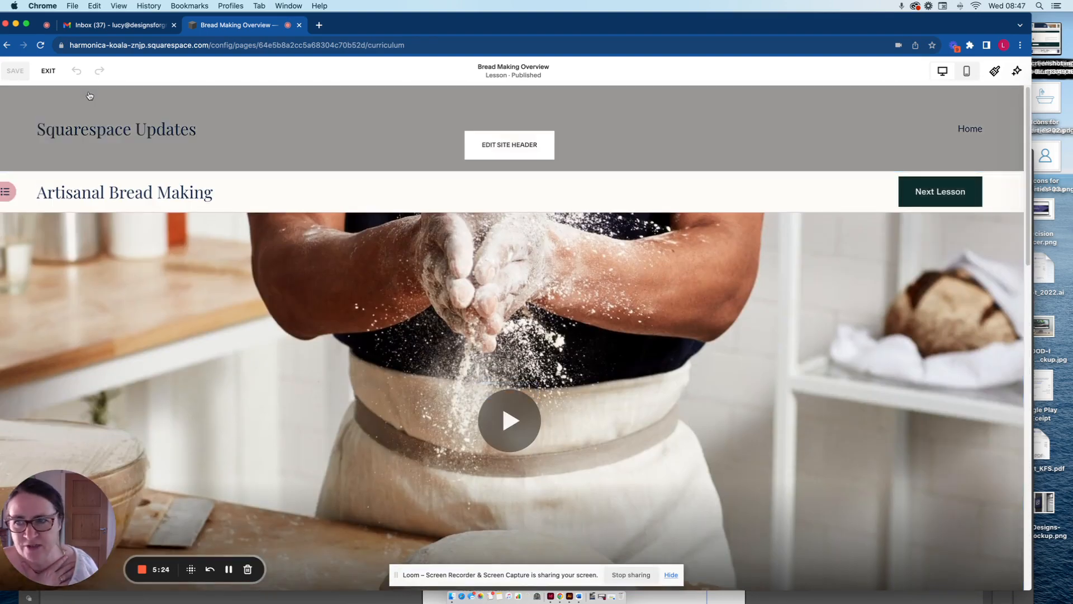
click(46, 70)
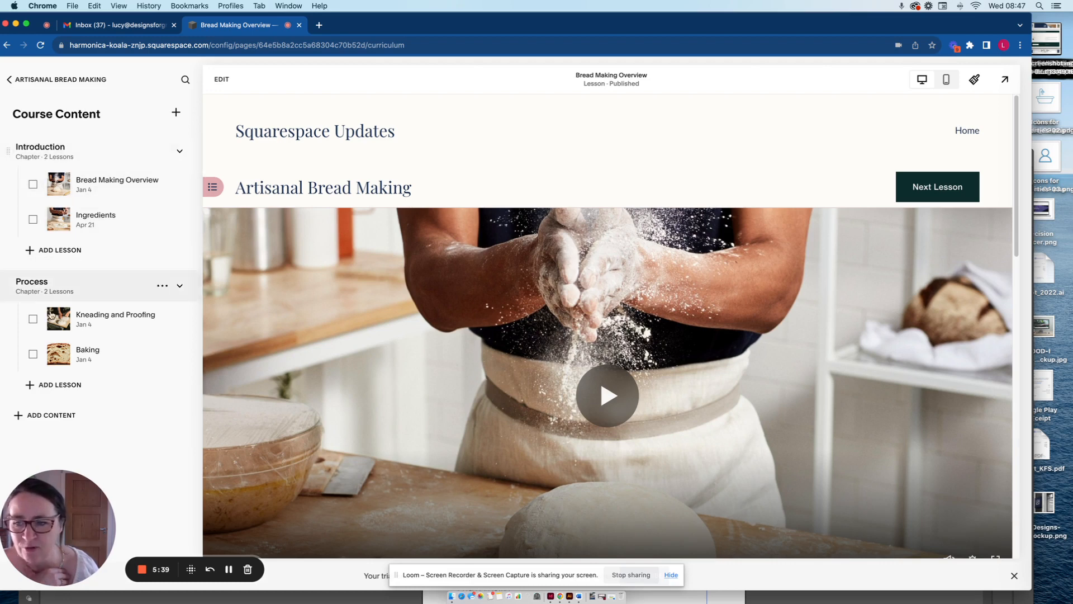
Add a new chapter titled "Learnings" to the course content.
click(46, 419)
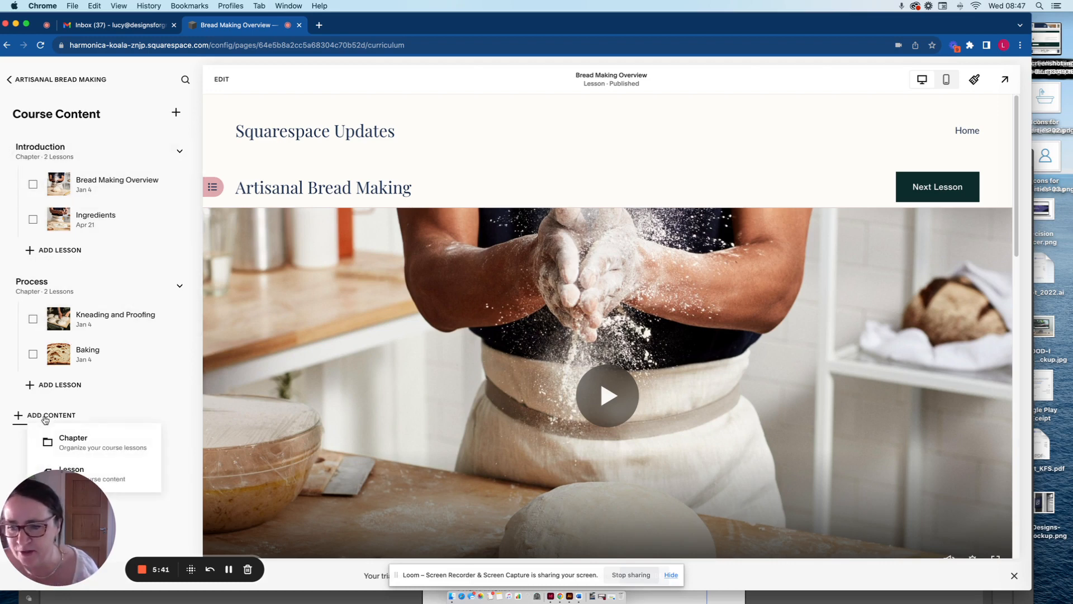
click(130, 442)
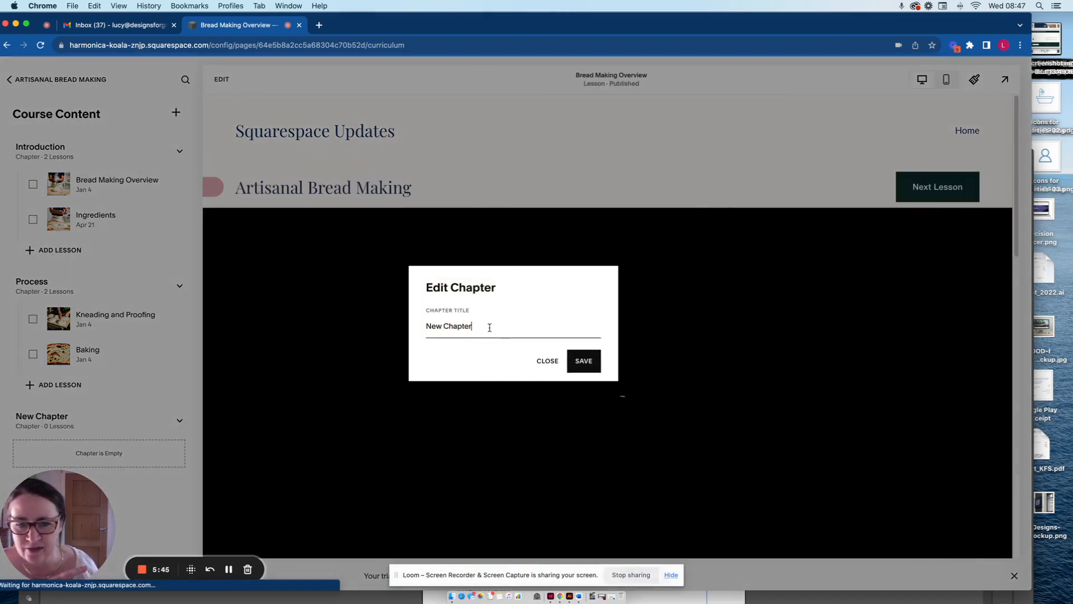
drag(487, 327, 422, 321)
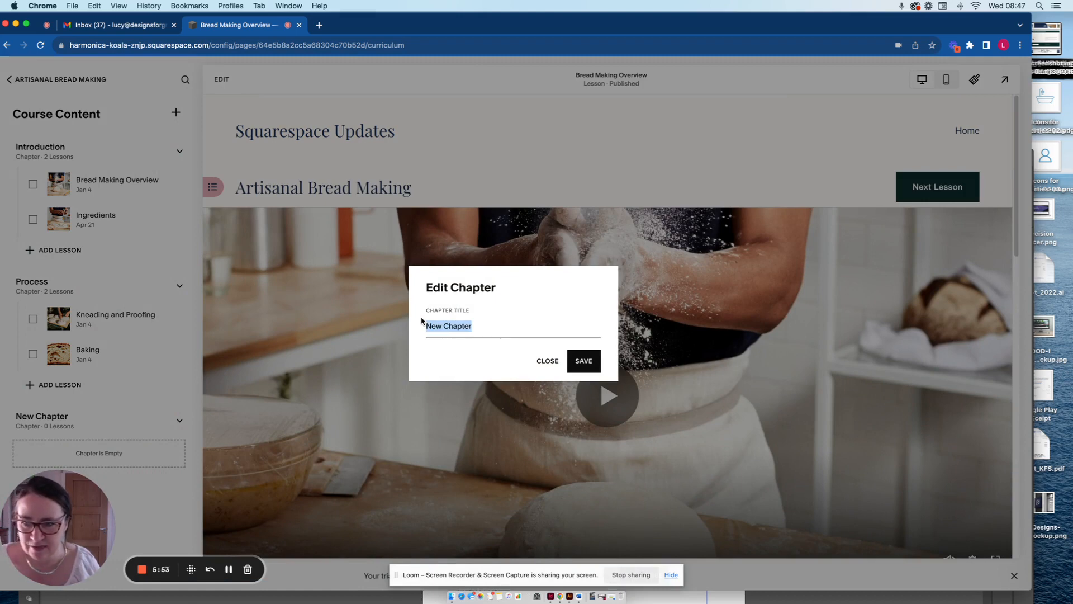
text(Learn)
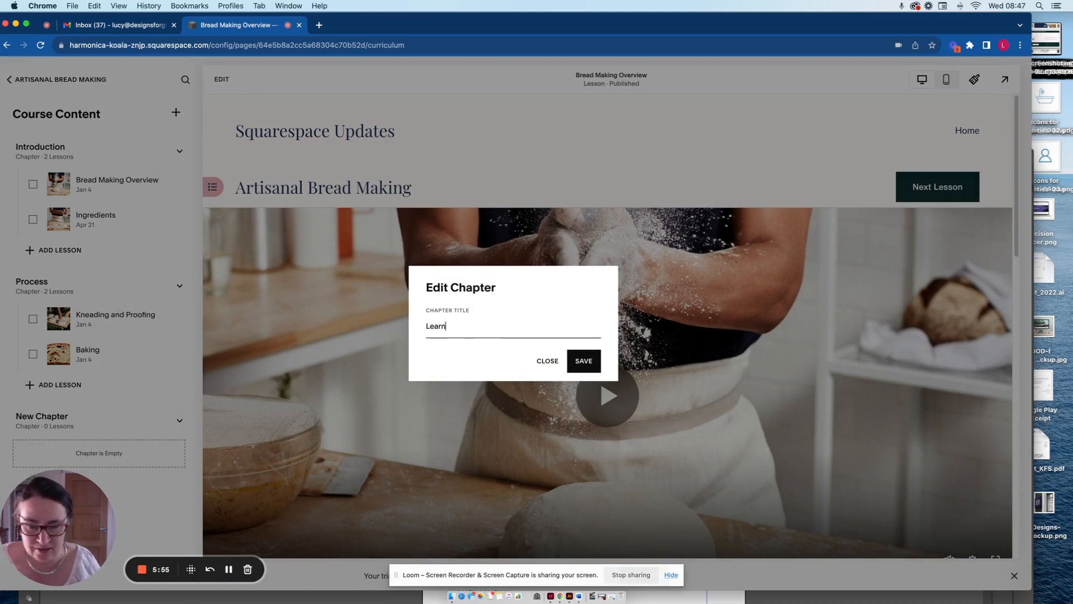
text(ings)
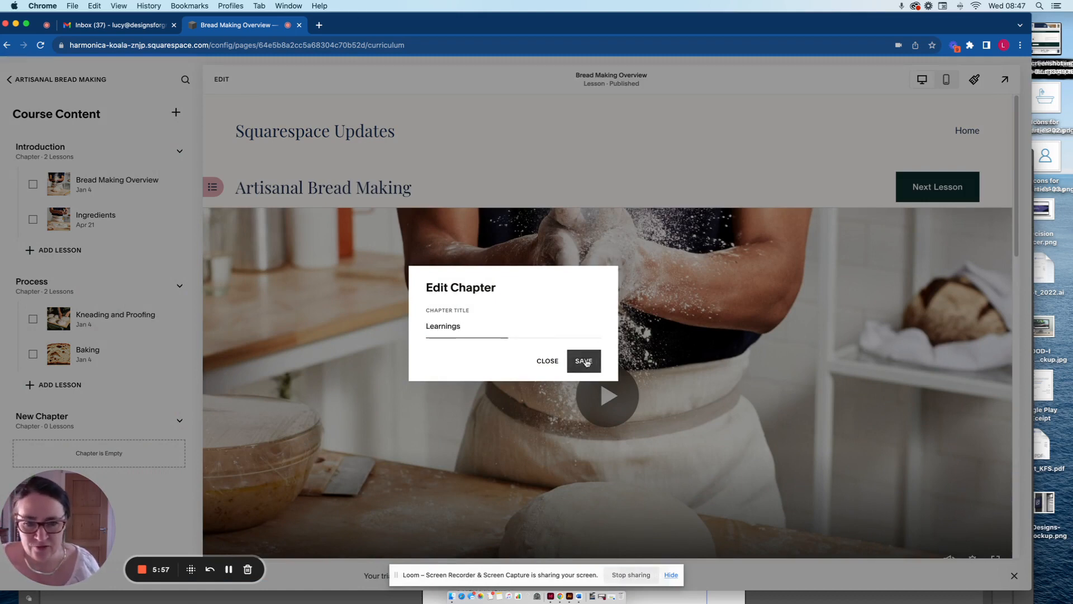
click(584, 361)
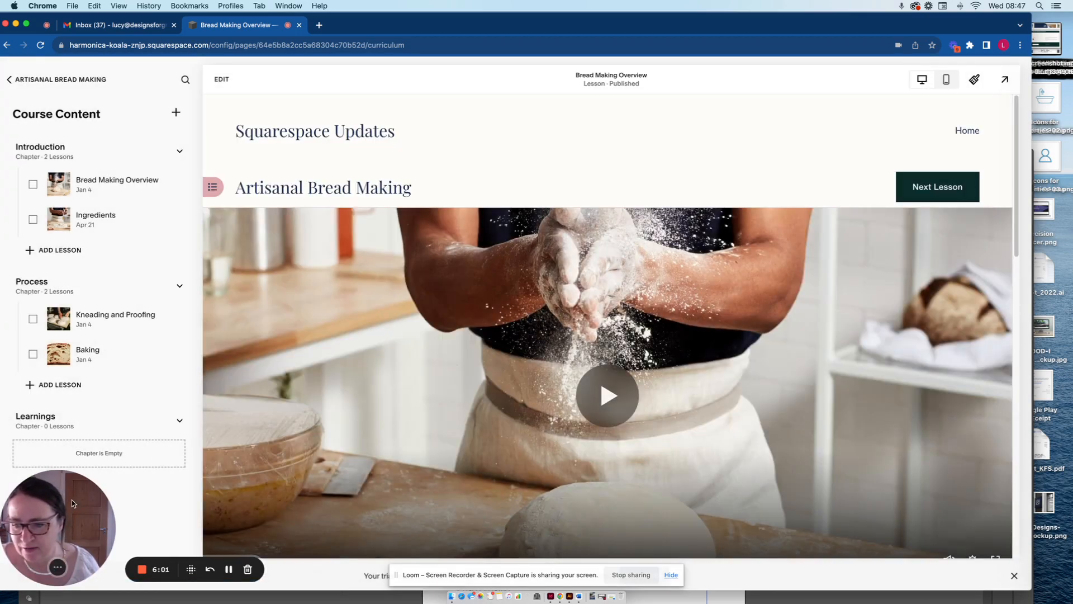
Start a draft lesson in the Learnings chapter and title it "New title".
drag(71, 500, 805, 114)
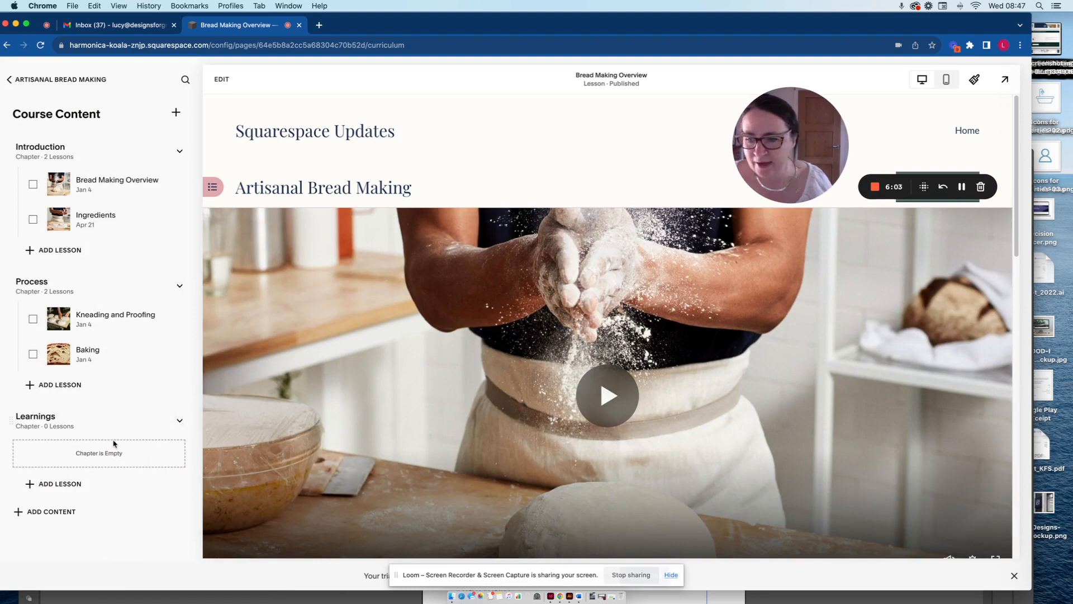
click(54, 484)
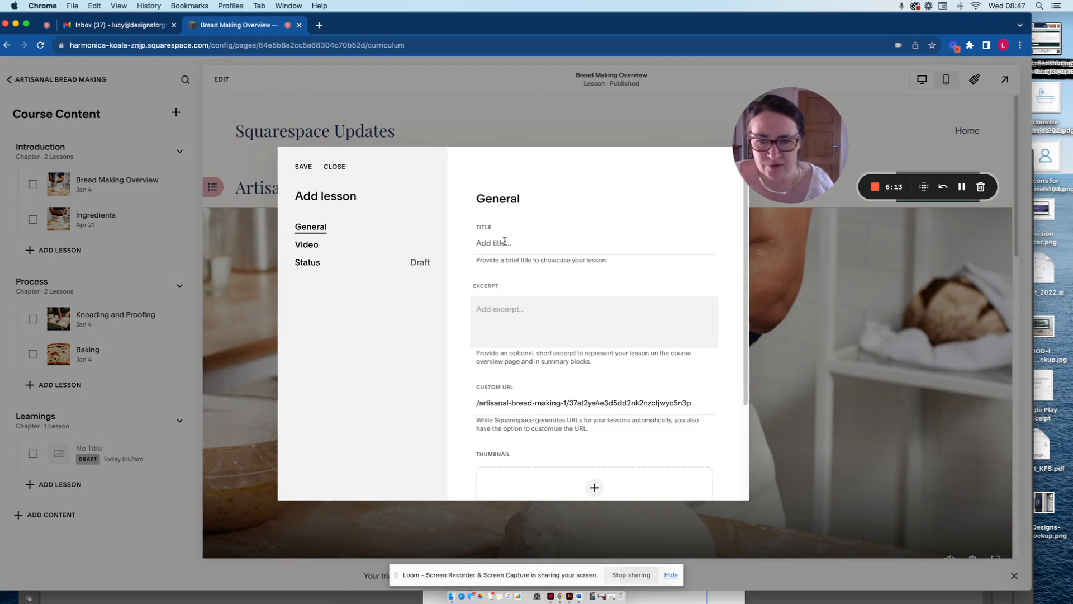
click(505, 241)
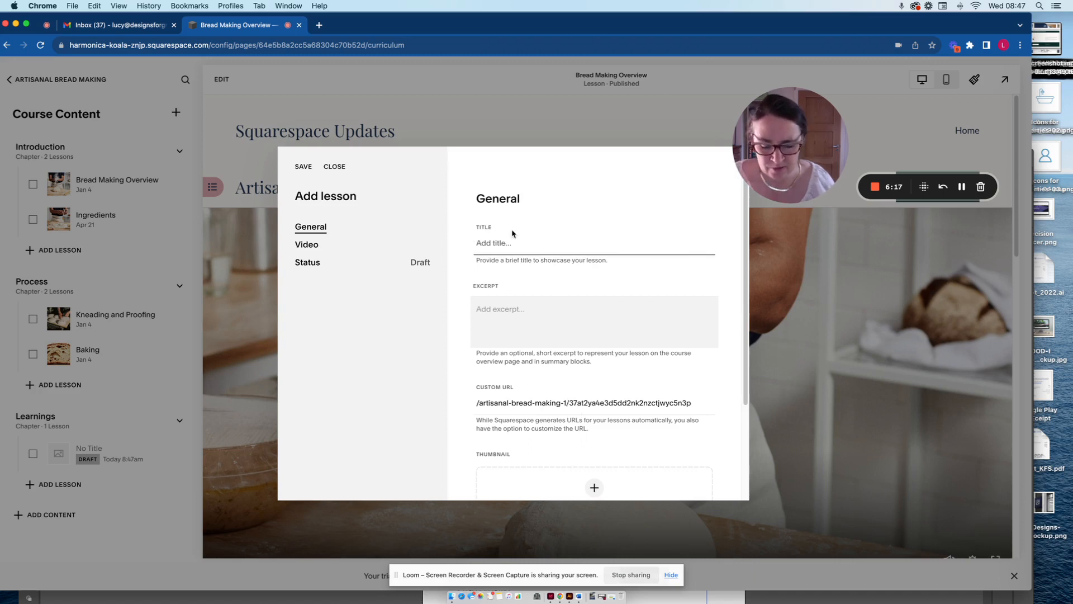
text(New title)
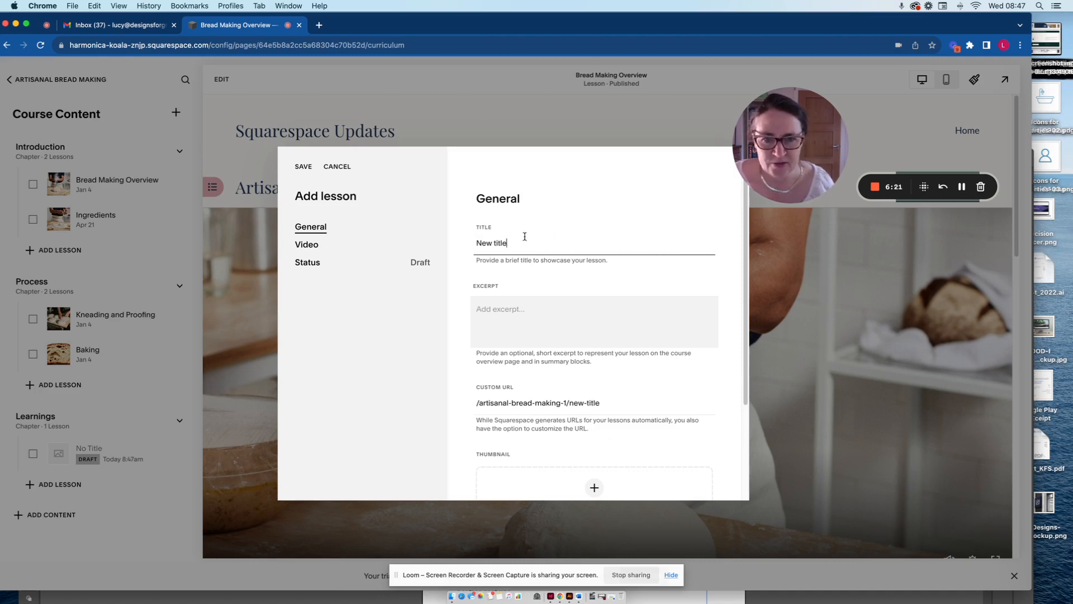
Switch the draft lesson's video display off and on again, and discard the lesson.
click(346, 248)
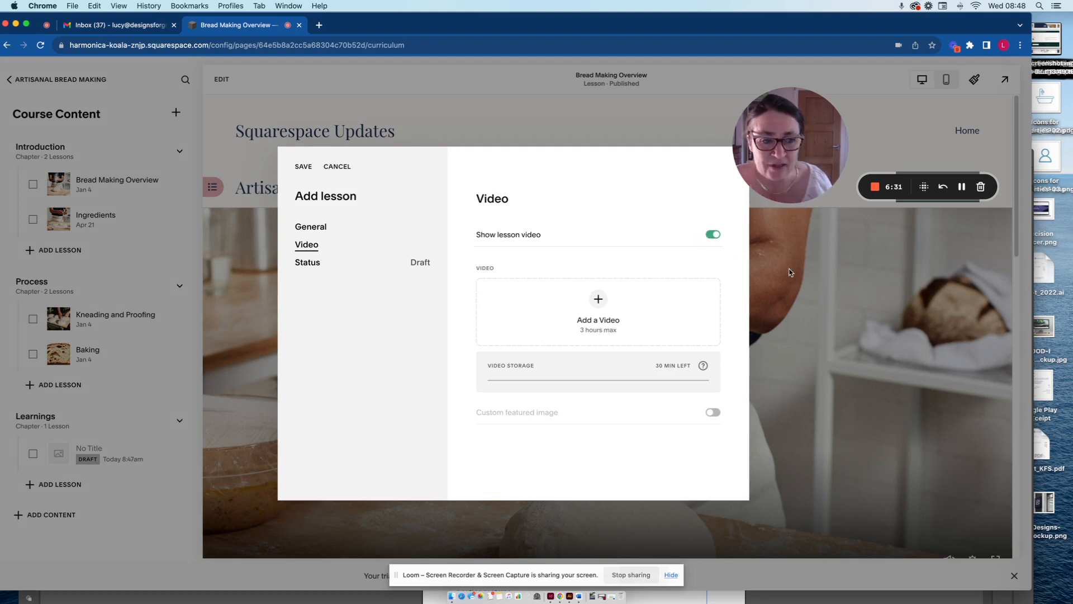
click(710, 235)
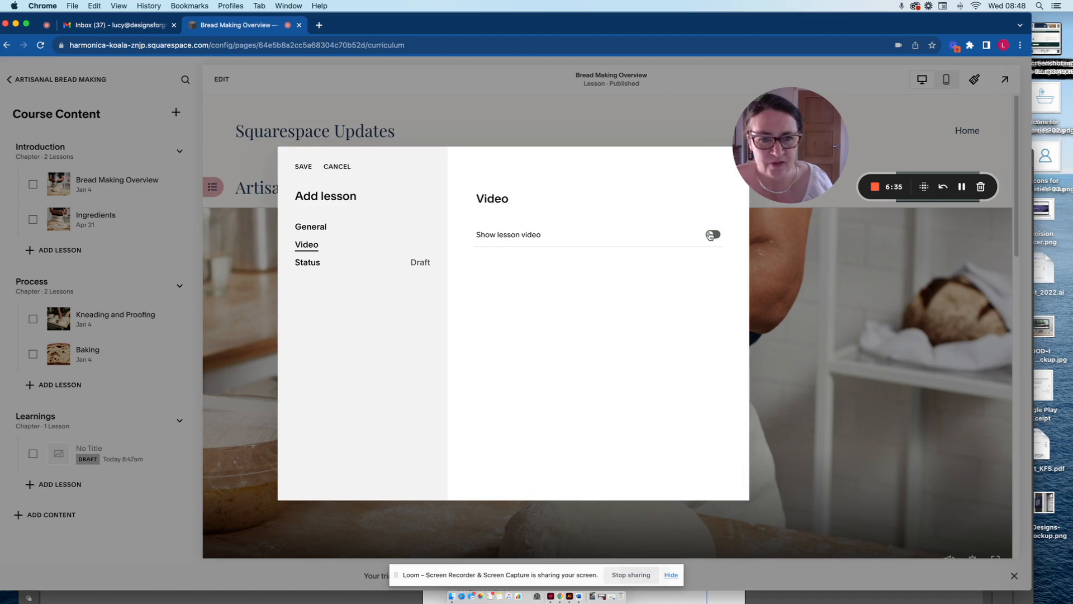
click(714, 235)
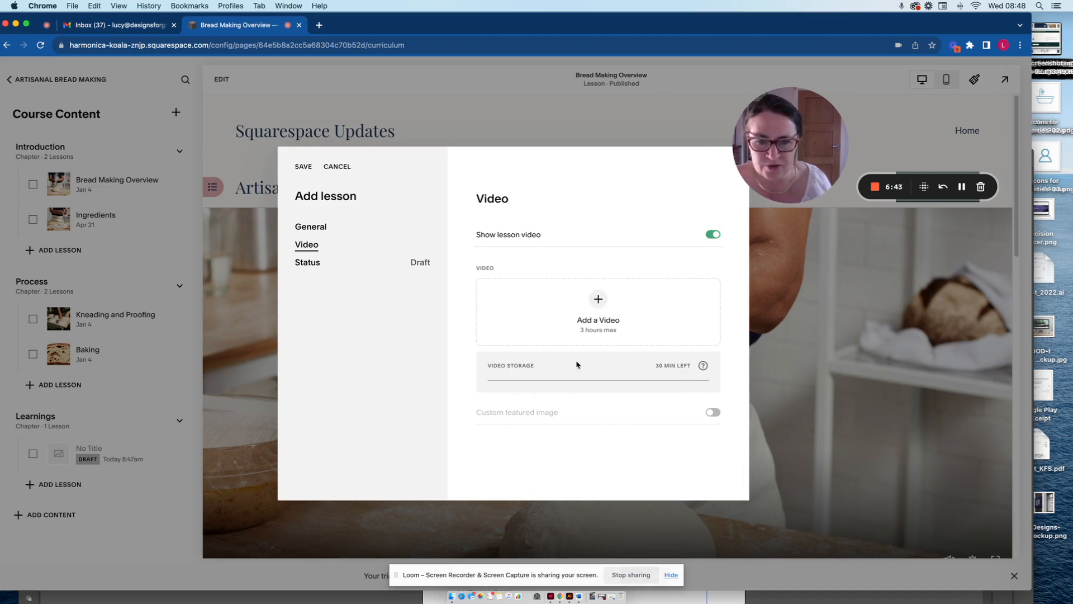
click(331, 166)
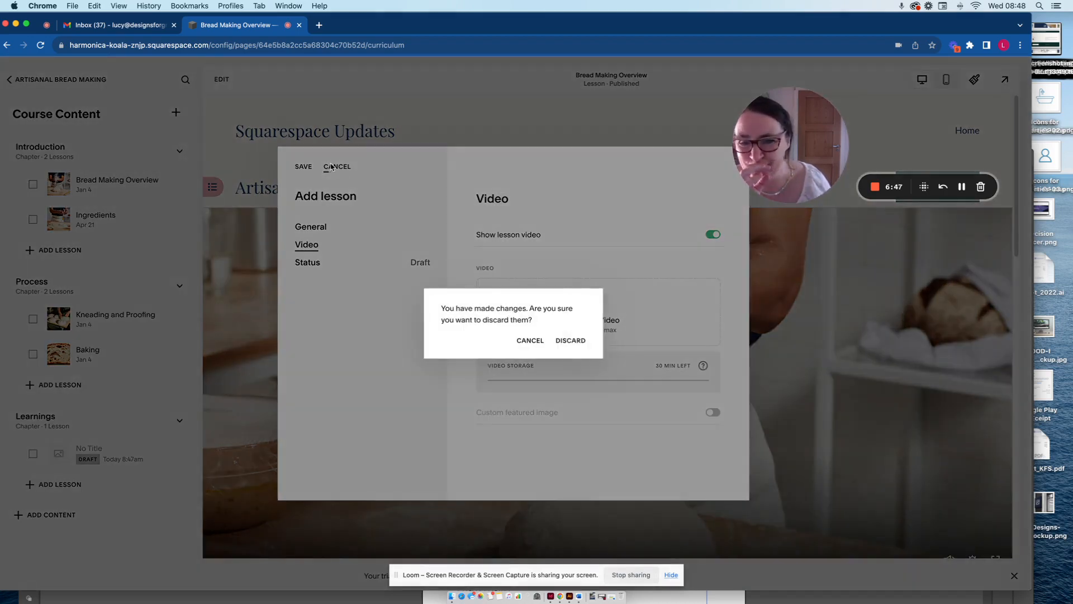
click(575, 343)
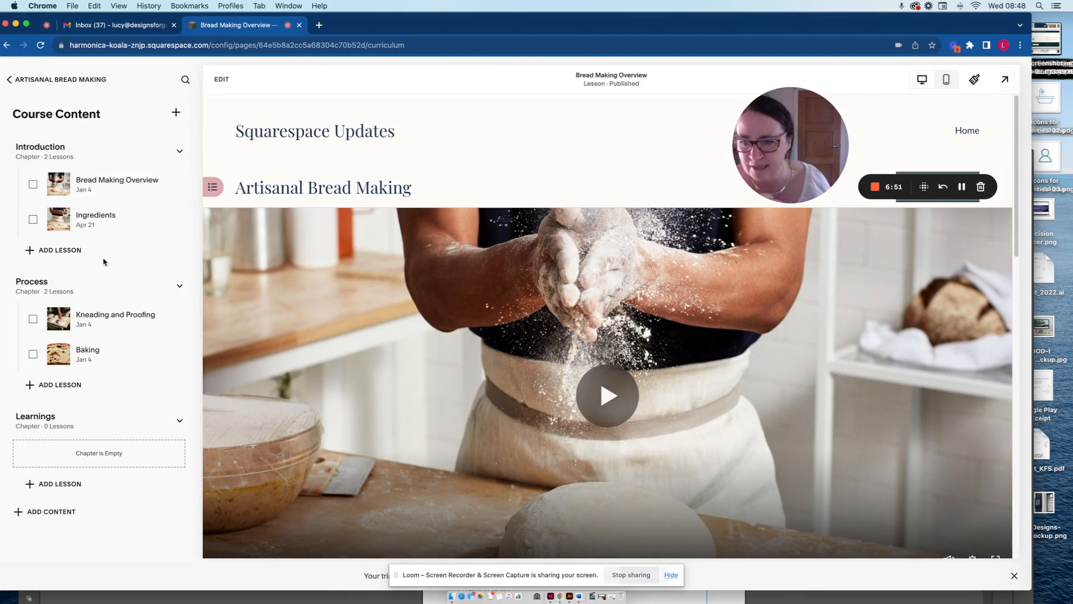
Start creating a pricing plan for the Artisanal Bread Making course and look over its details, pricing, products and sign-up limits.
click(21, 79)
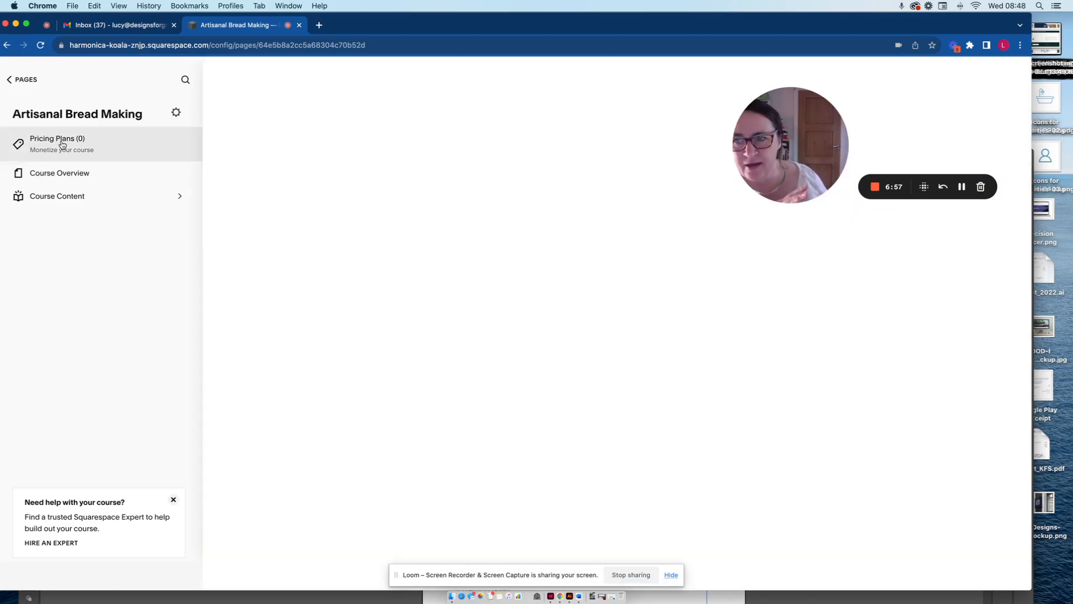
click(62, 144)
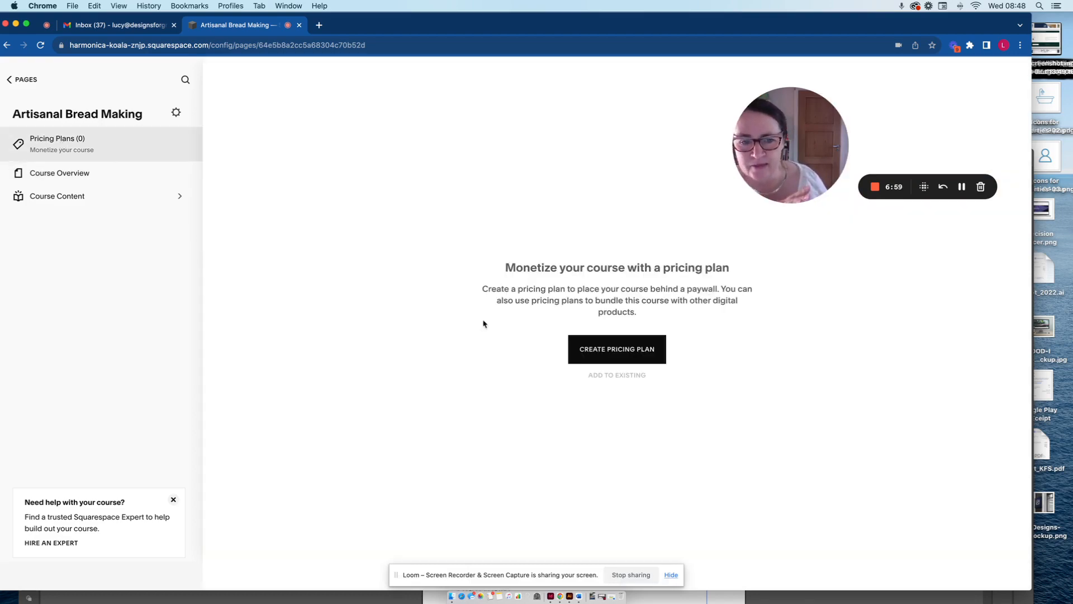
click(596, 350)
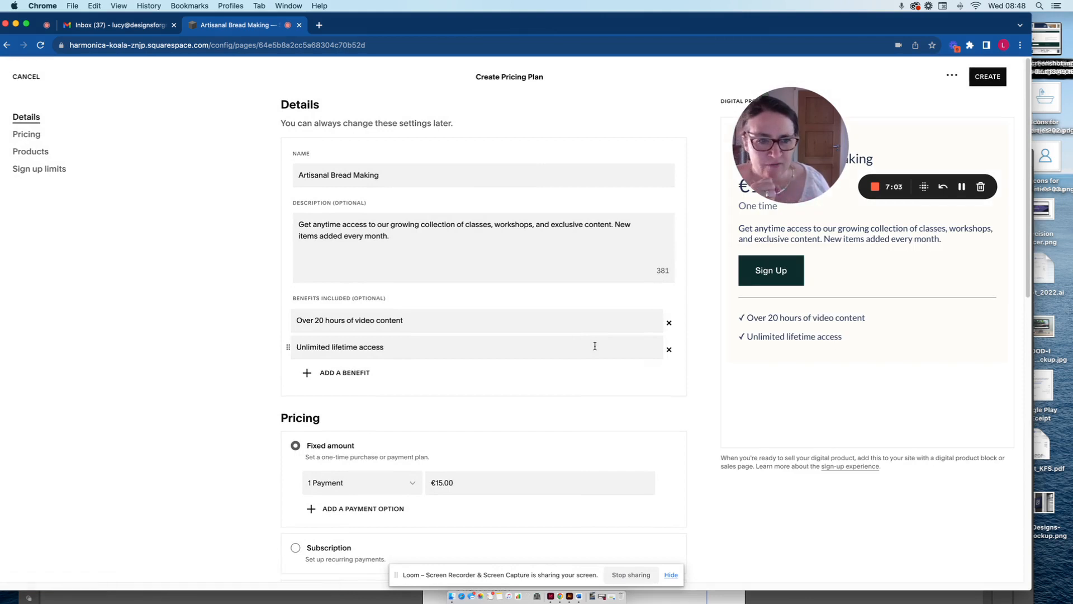
drag(753, 133, 1, 529)
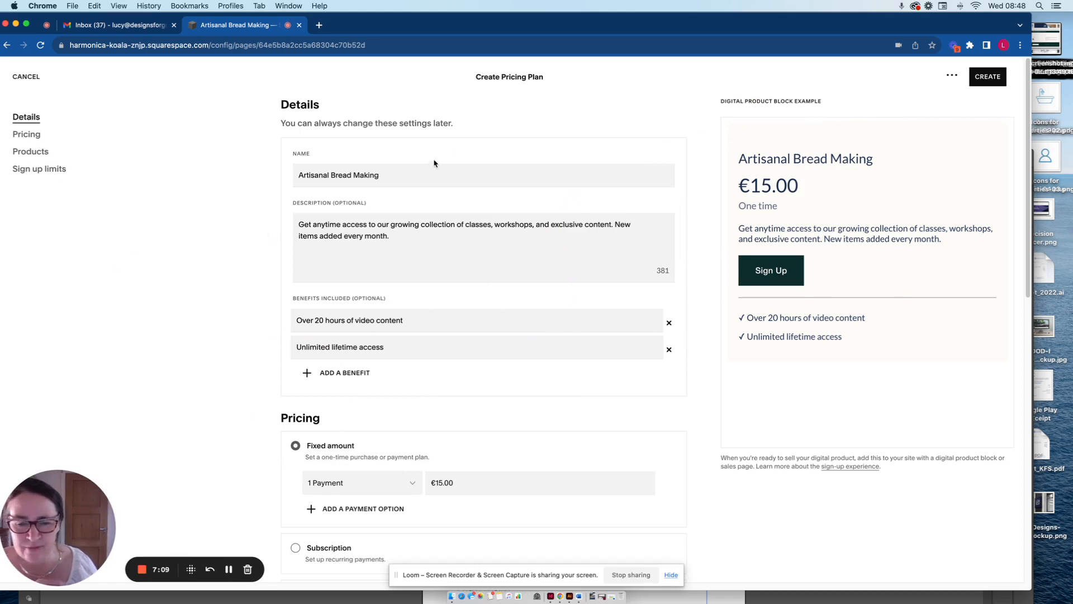
scroll(563, 375, down, 8)
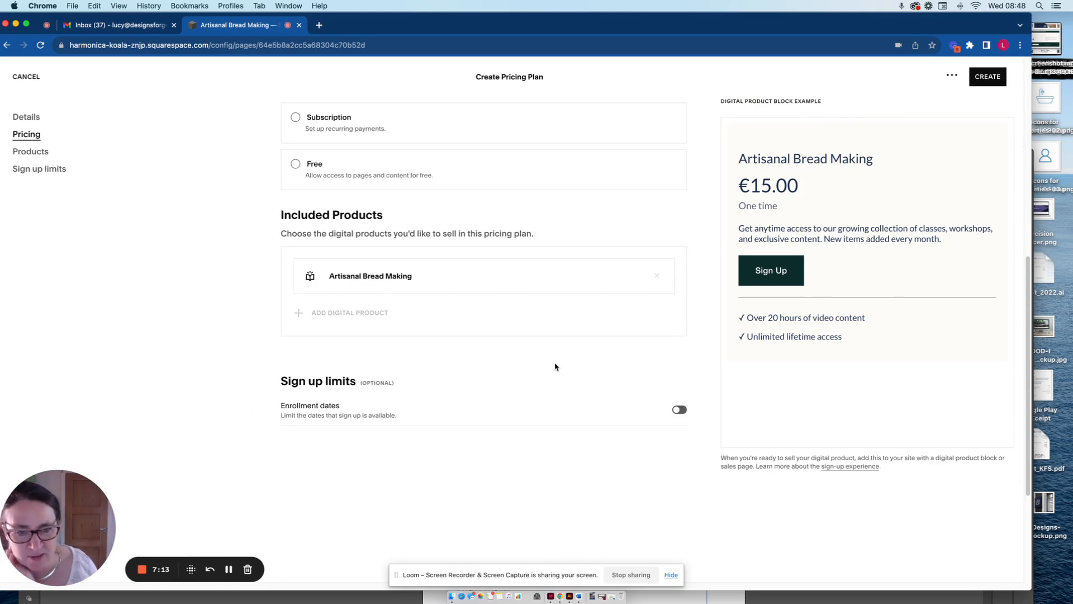
scroll(544, 350, up, 7)
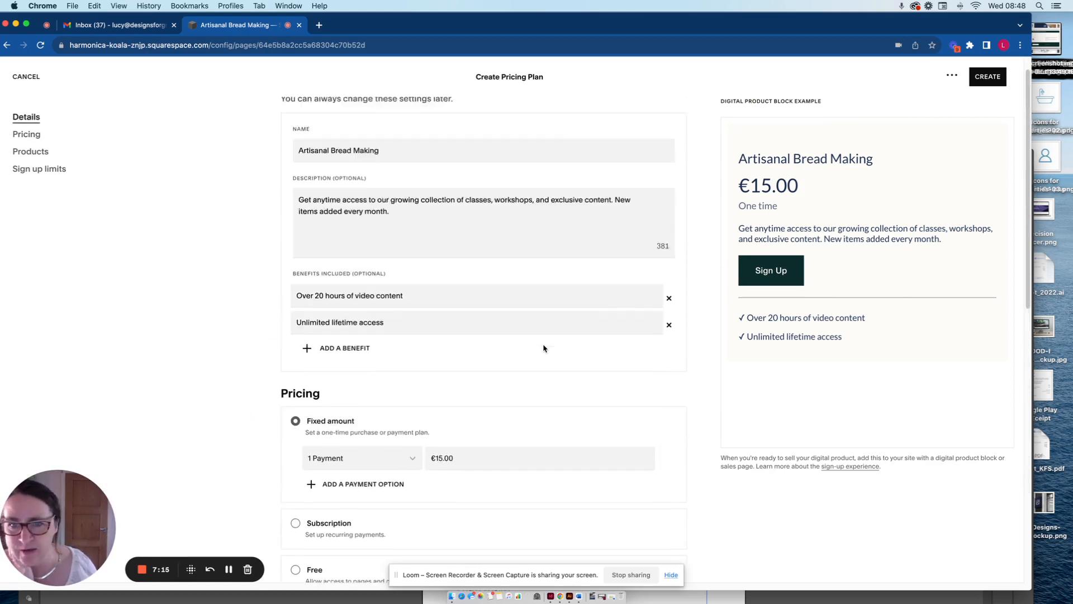
scroll(535, 475, down, 4)
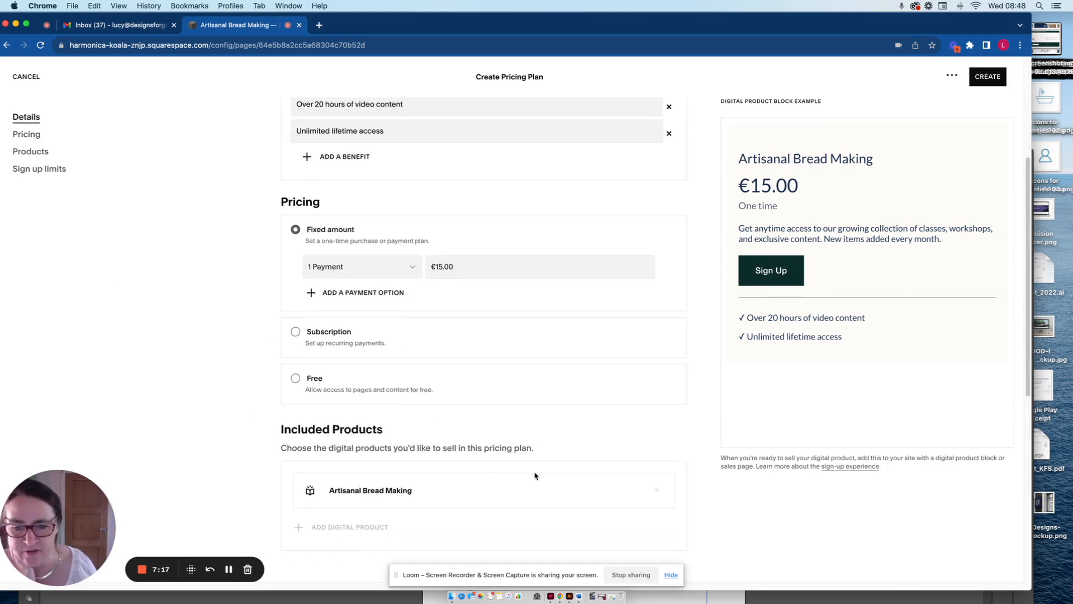
scroll(509, 433, up, 5)
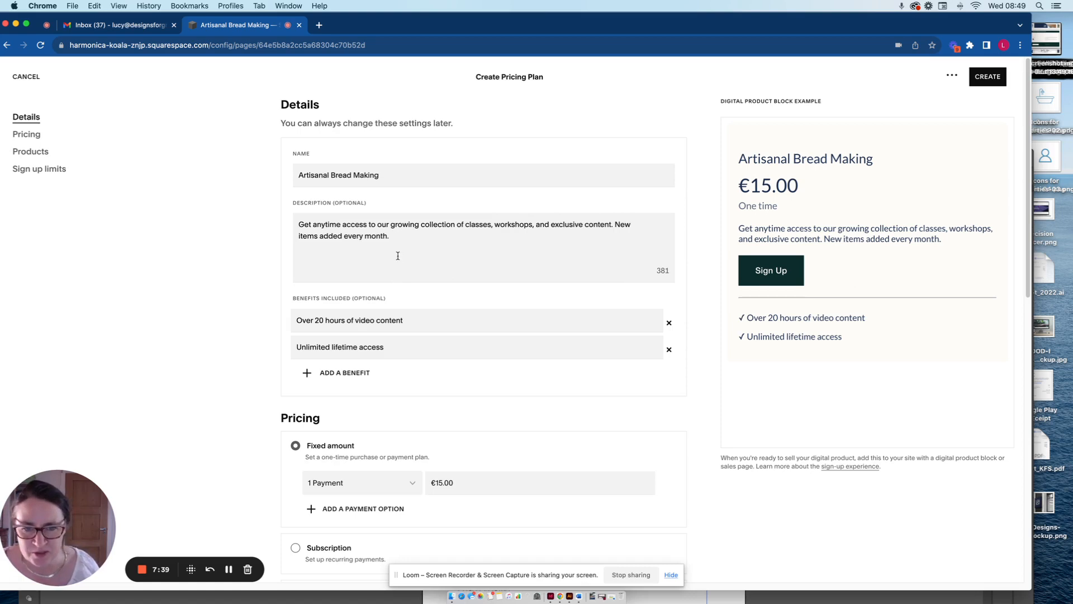
Add a third benefit, "New benefit here", to the pricing plan's included benefits.
scroll(412, 333, down, 1)
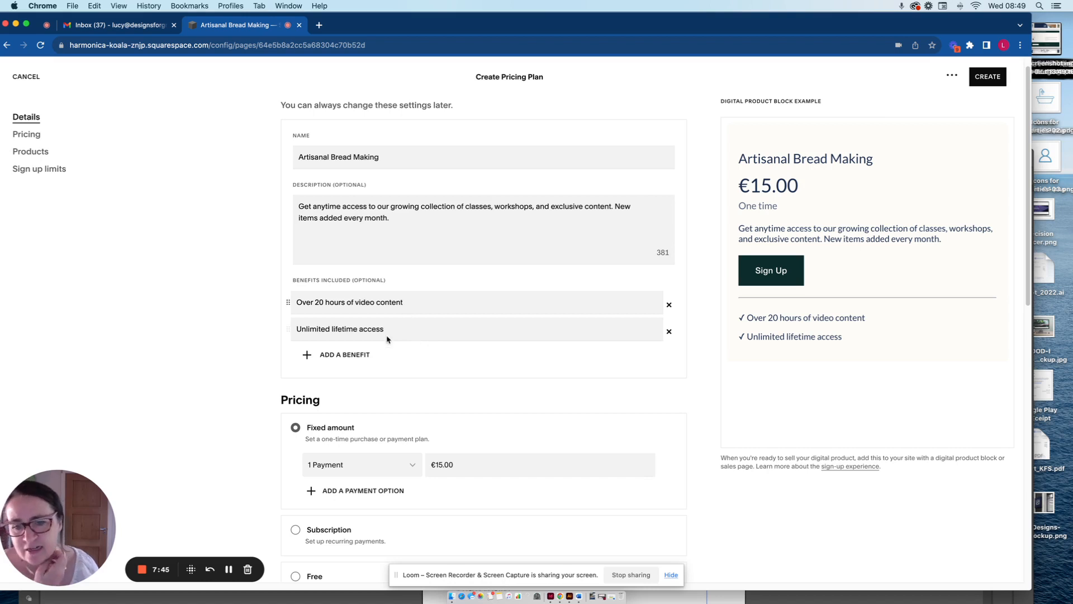
click(347, 355)
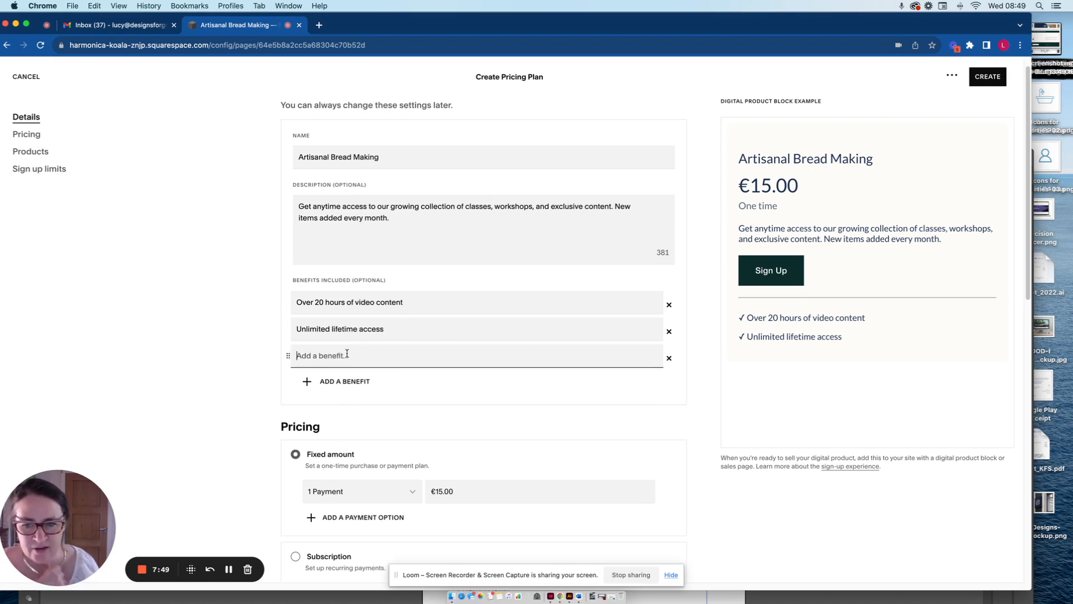
text(New ben)
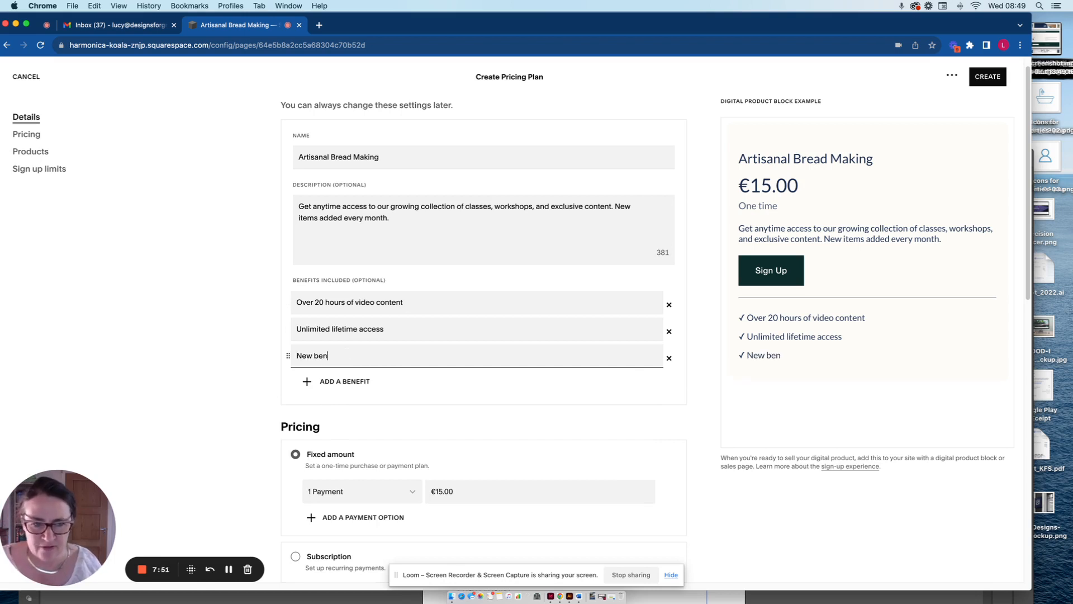
text(efits)
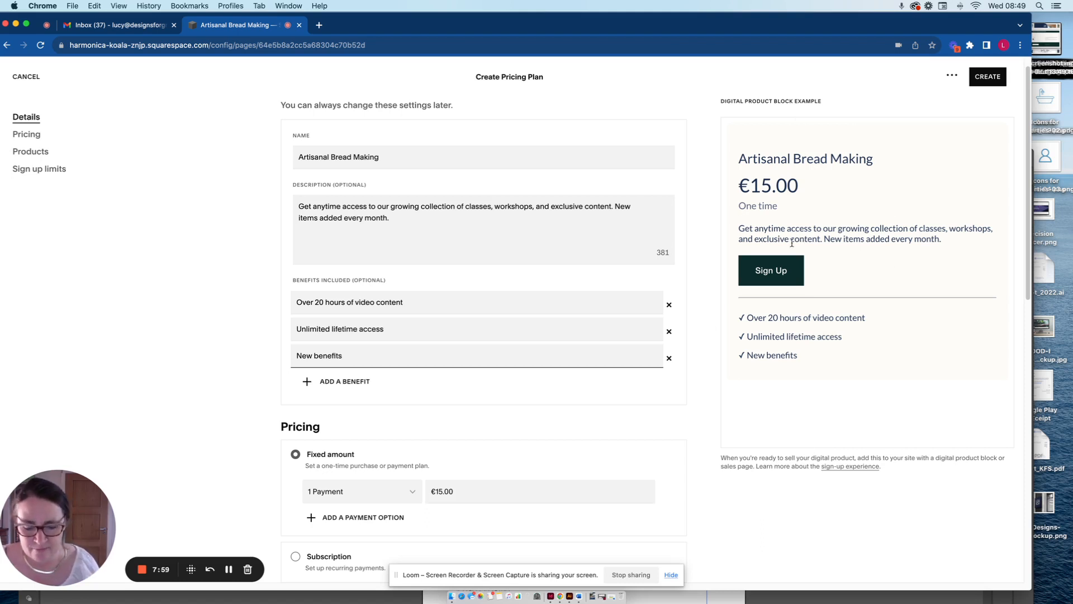
key(BackSpace)
text(here)
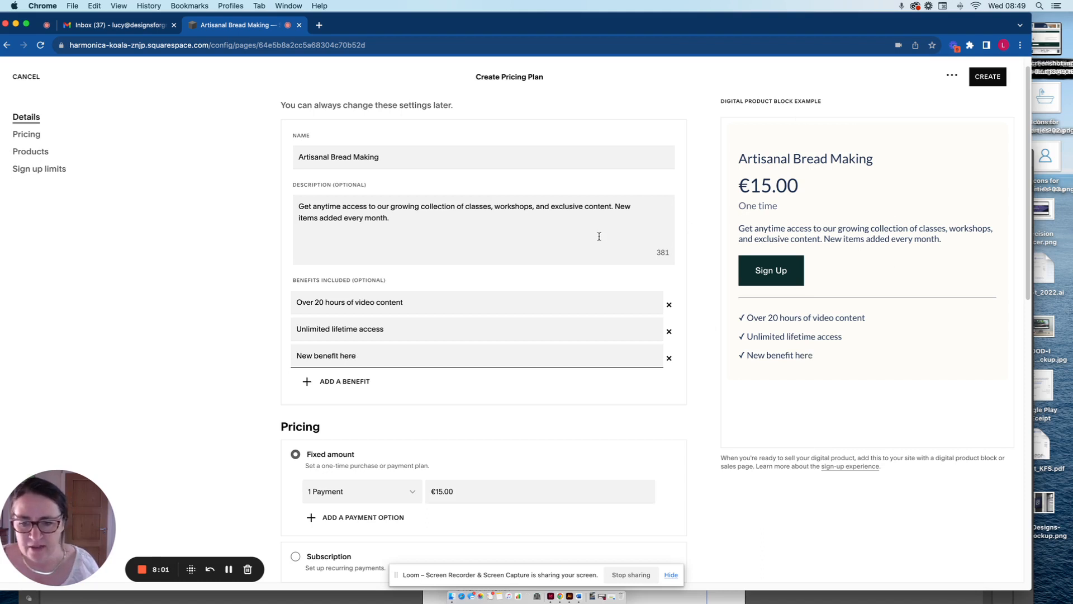
Add a second payment option to the fixed-amount pricing and set the one-payment price to €50.
scroll(522, 280, down, 3)
scroll(491, 313, down, 3)
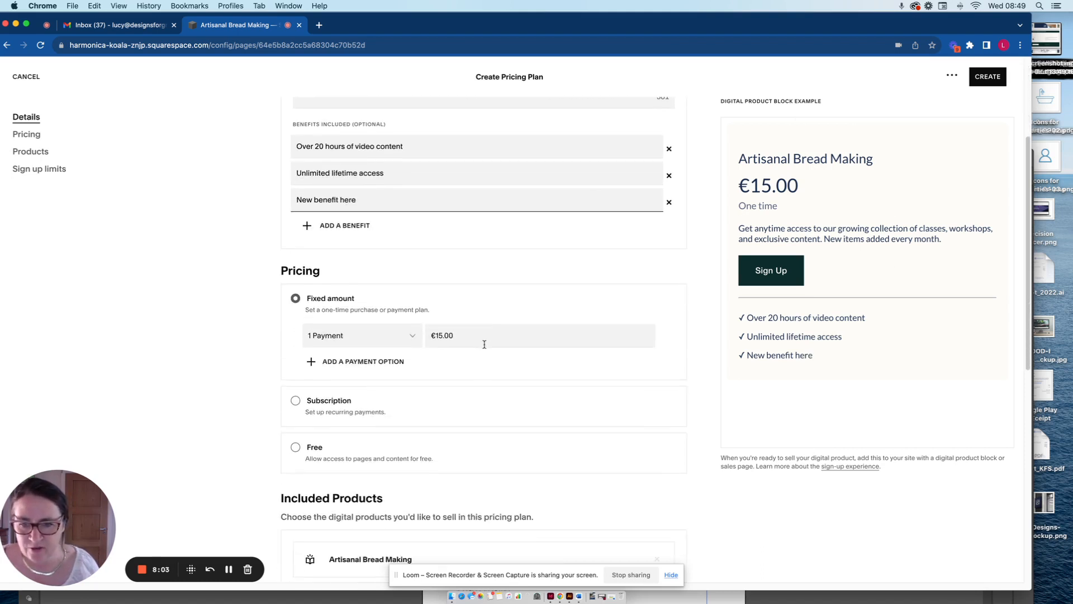
click(362, 362)
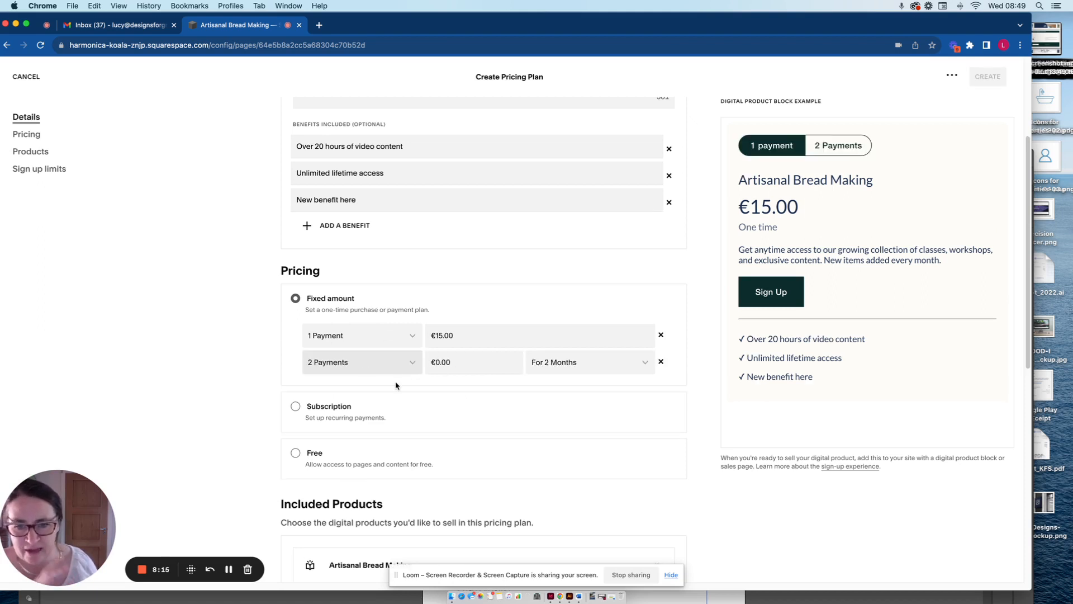
click(451, 338)
text(50)
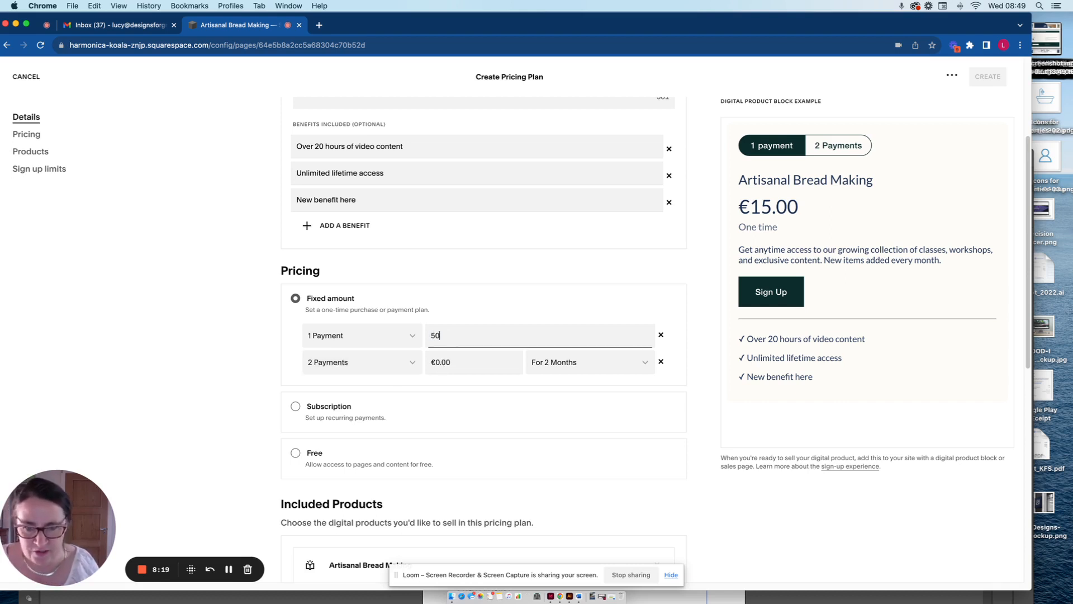
key(Tab)
Set the price of the two-payment option to €25.
click(442, 363)
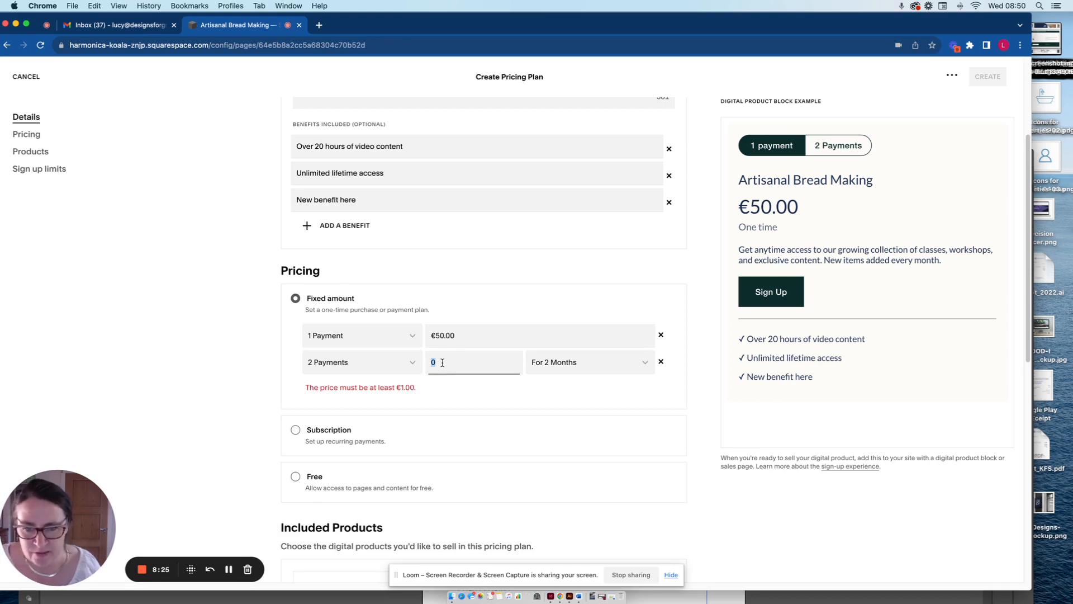
text(35)
key(BackSpace)
key(BackSpace)
text(25)
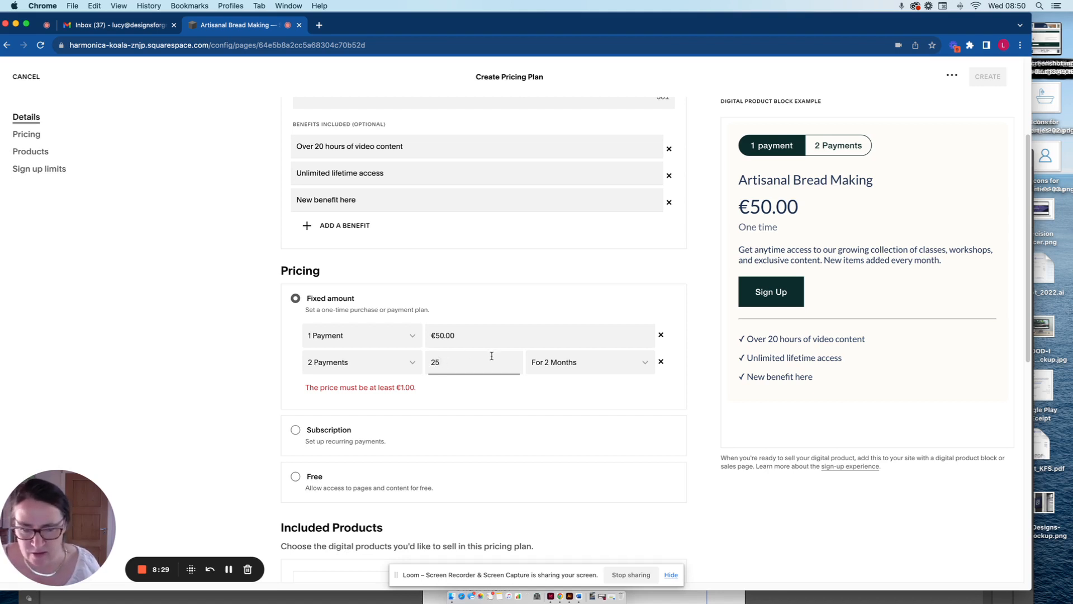
key(Tab)
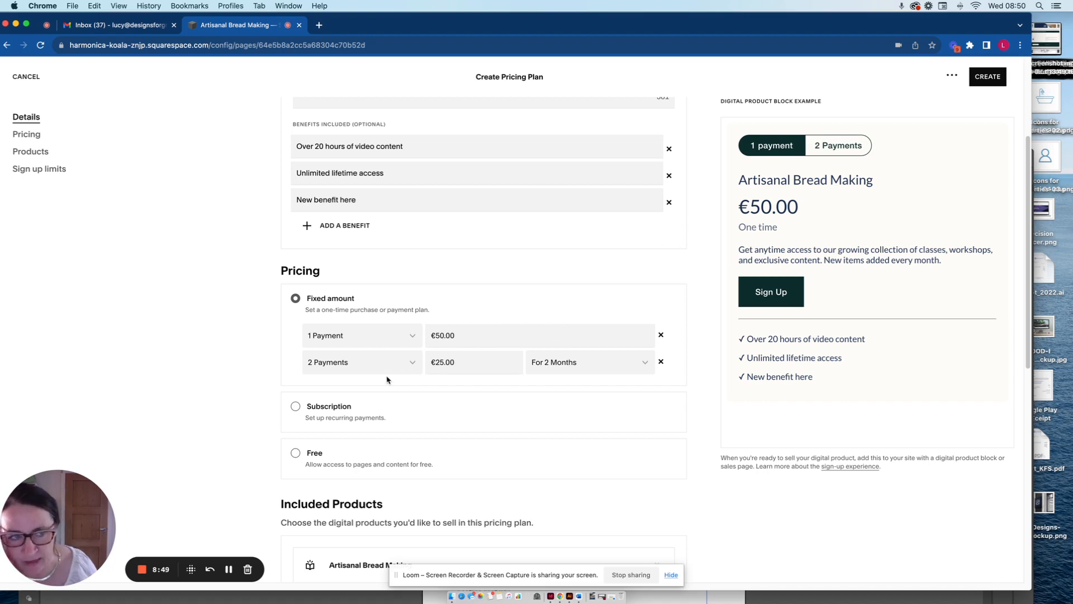
Change the plan's pricing to a subscription and set its monthly price to €10.
click(307, 409)
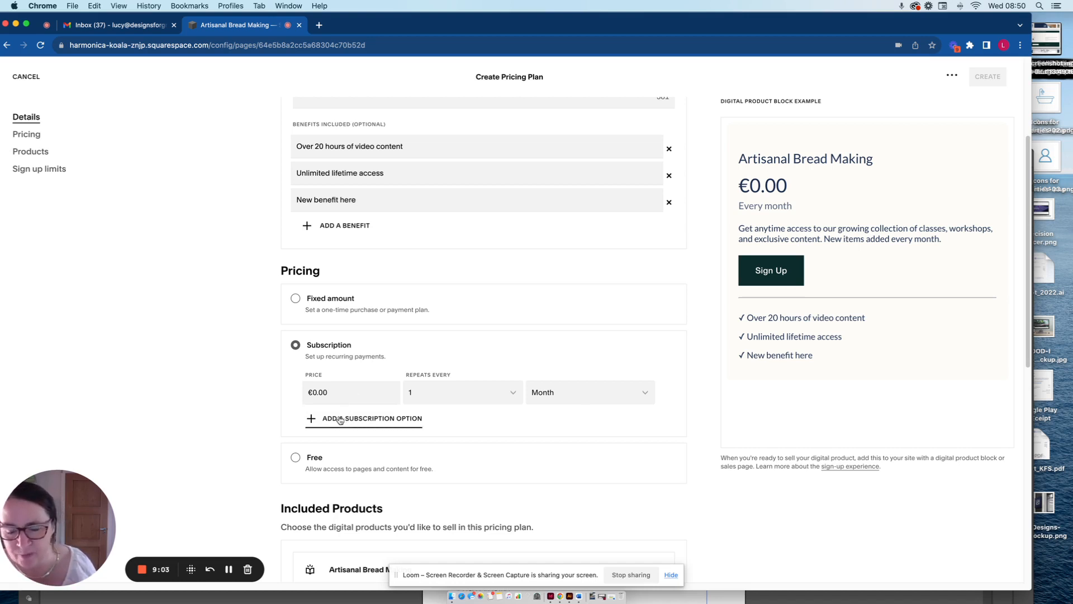
click(350, 385)
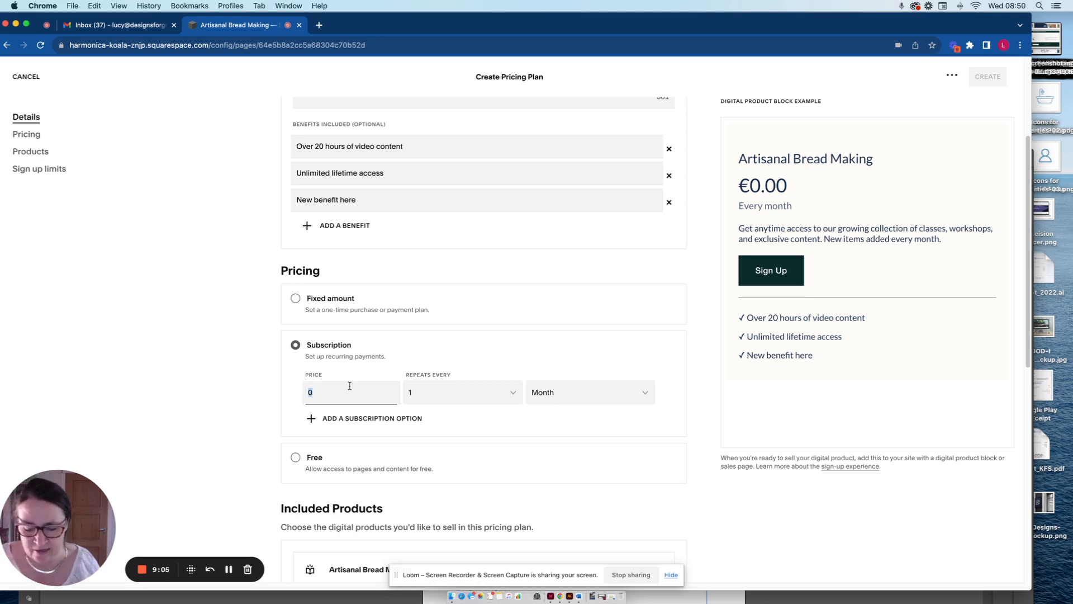
text(10)
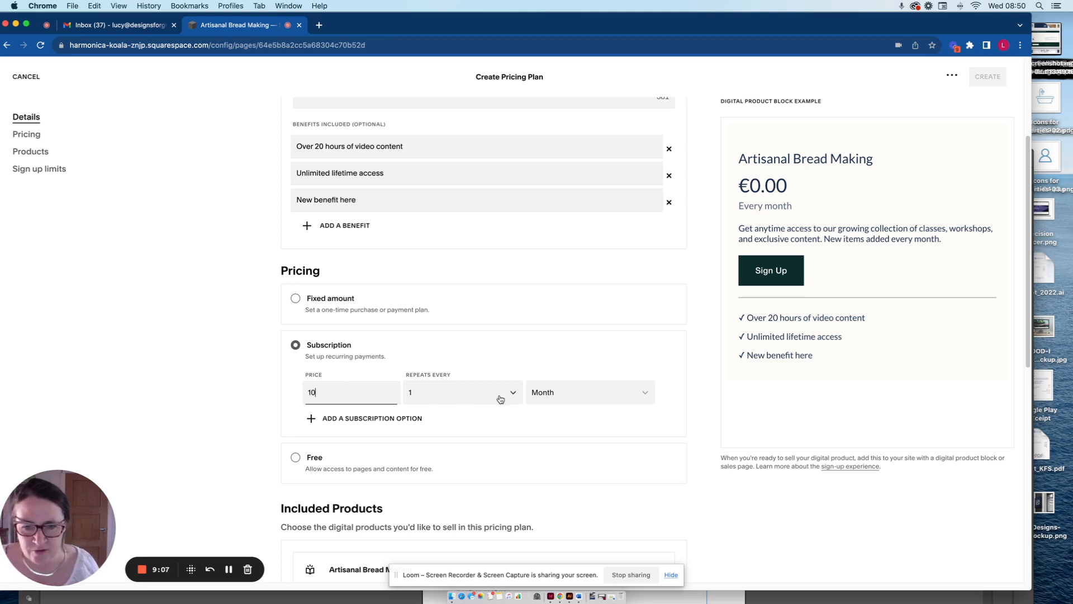
Add a second subscription option priced at €100 that repeats every year.
click(323, 419)
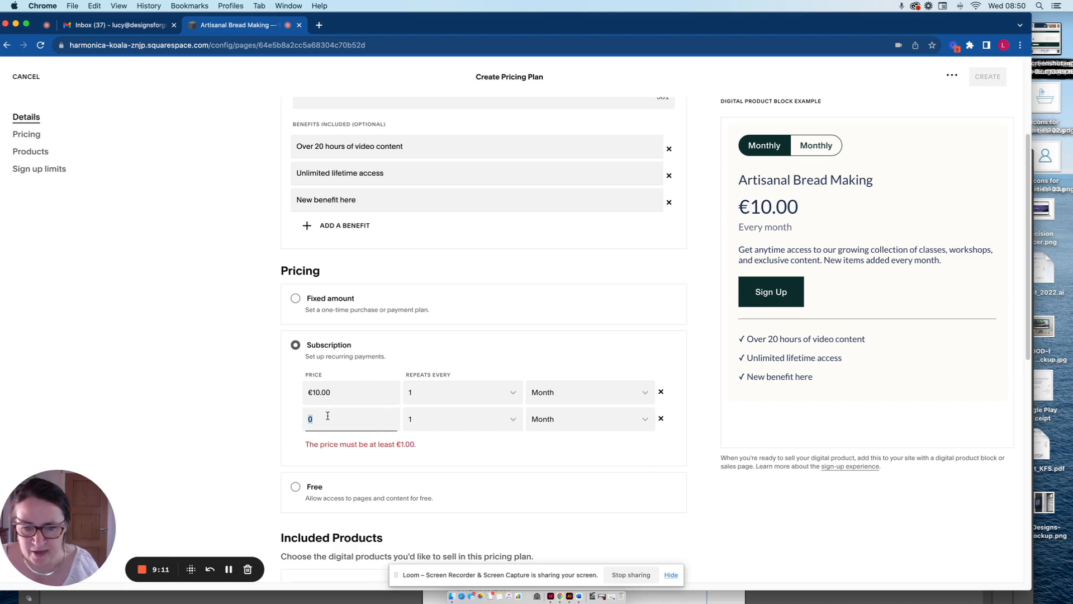
text(100)
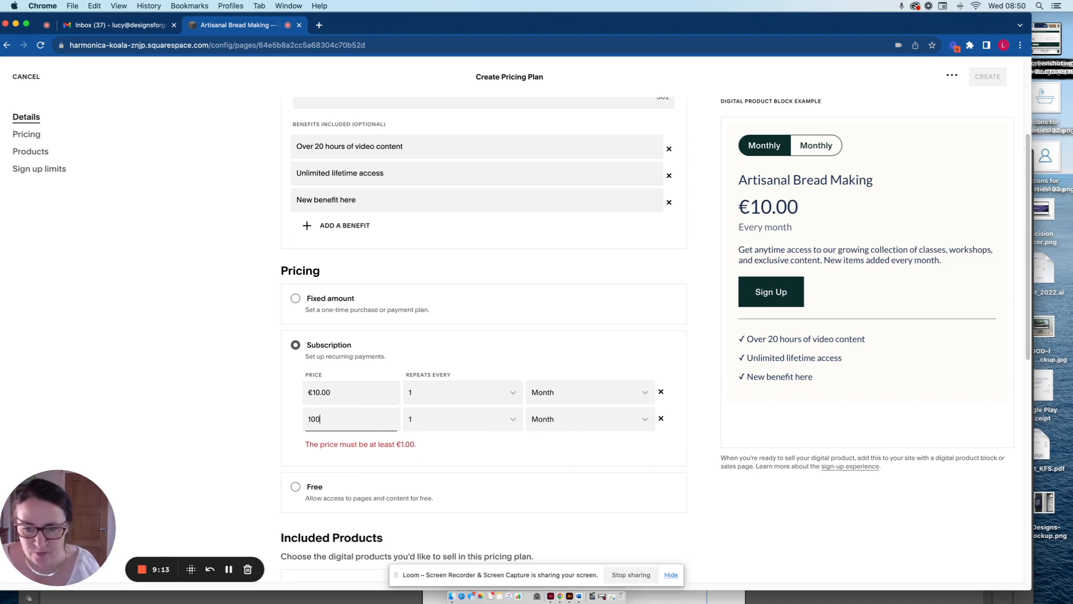
key(Tab)
click(558, 419)
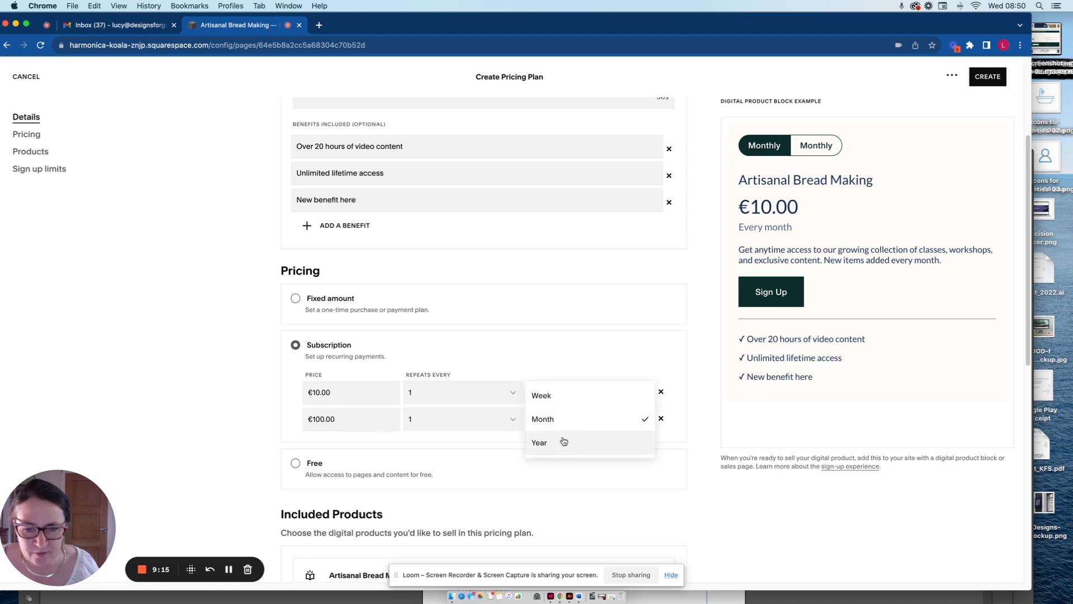
click(562, 442)
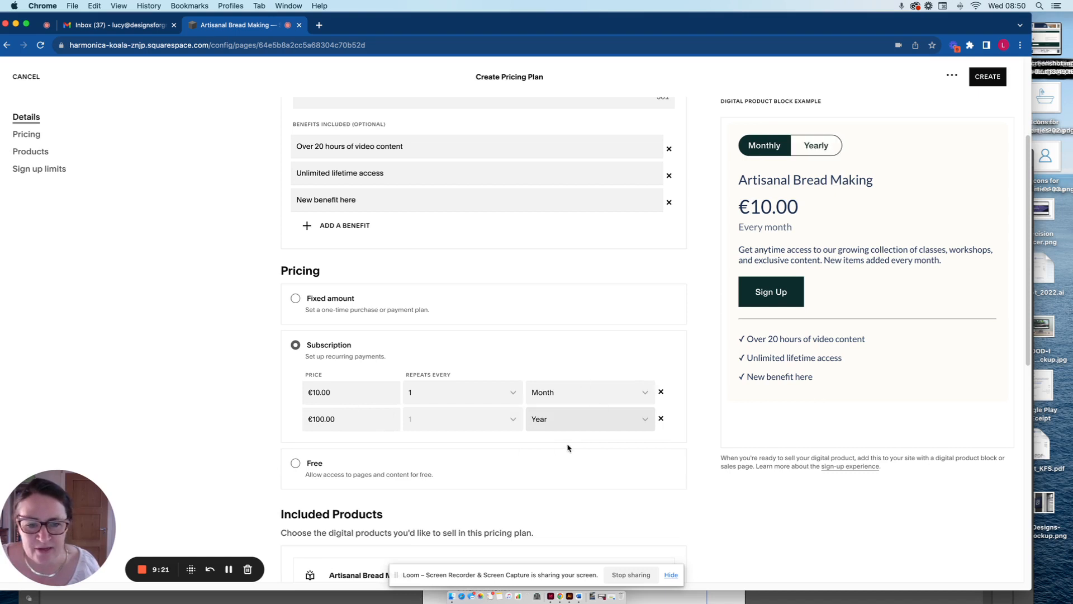
Remove the yearly €100 subscription option and change the plan's pricing to Free.
click(661, 419)
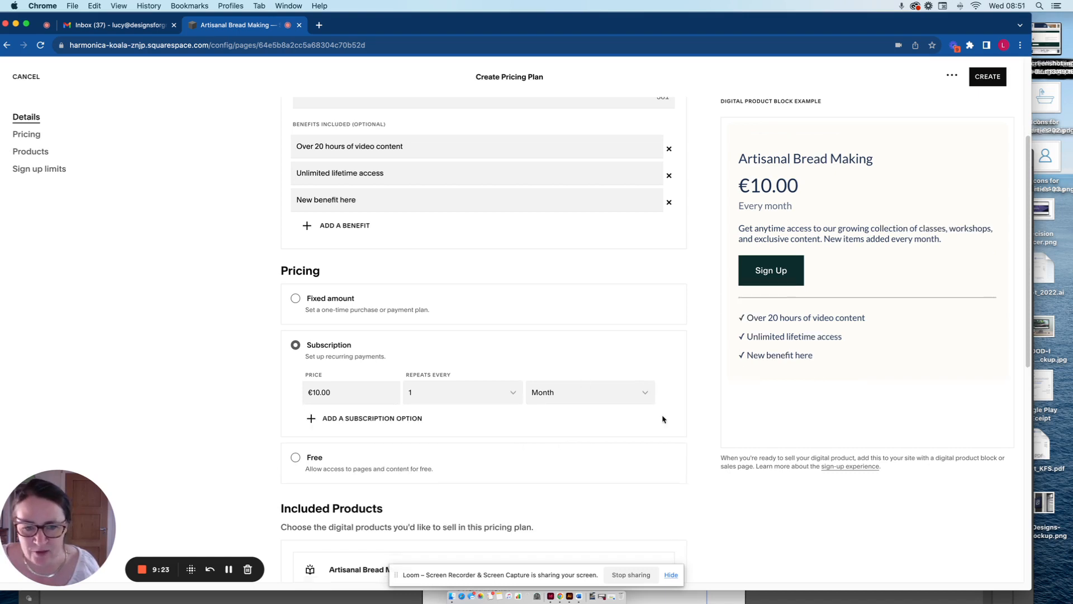
click(296, 457)
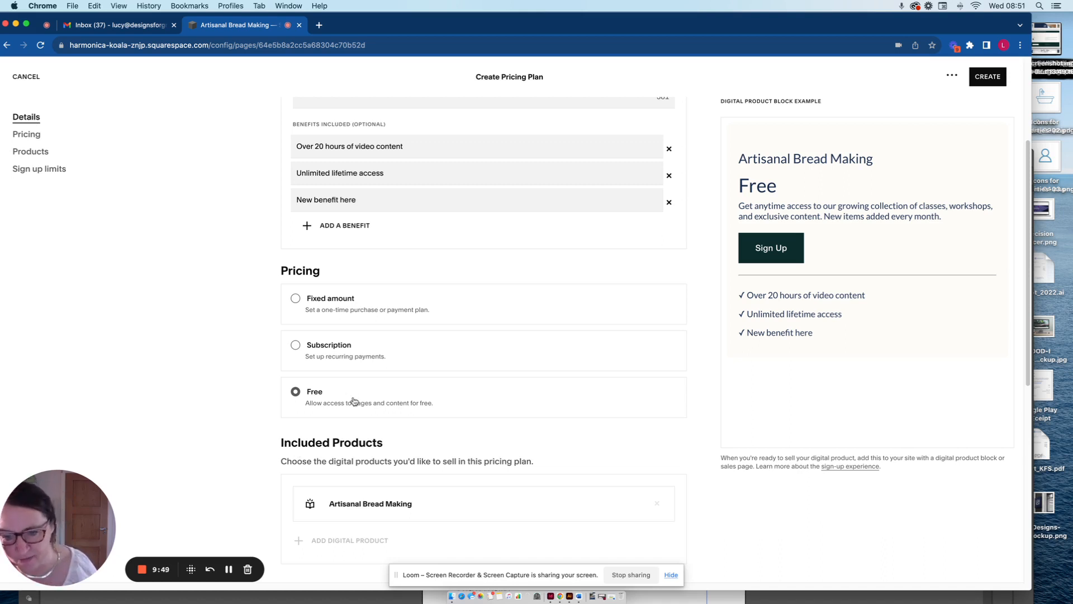
Review the plan's included products and turn on enrollment dates in its sign up limits.
scroll(373, 411, down, 3)
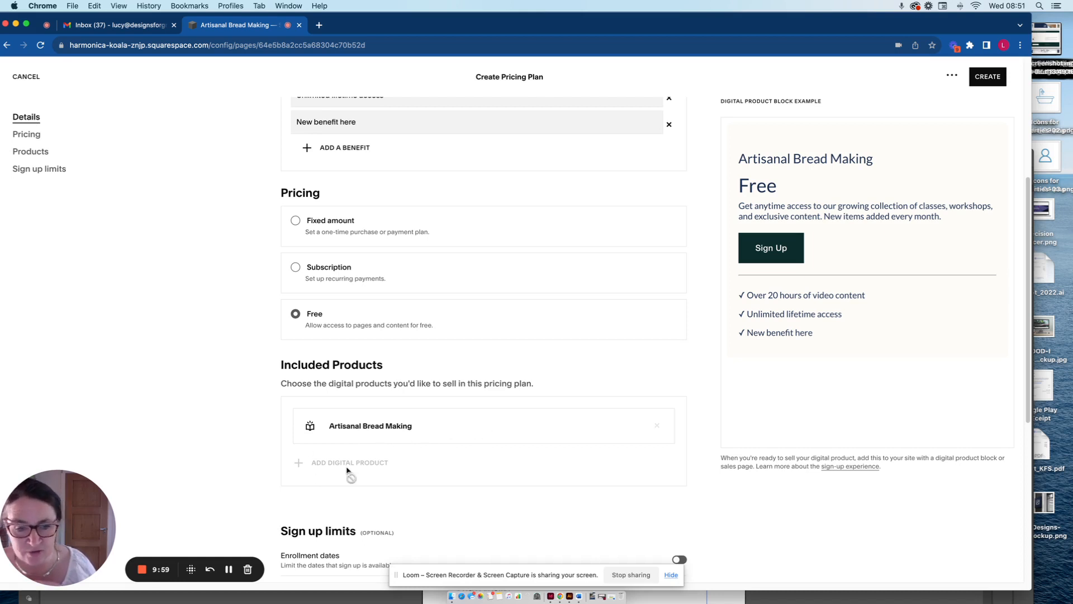
scroll(329, 462, down, 1)
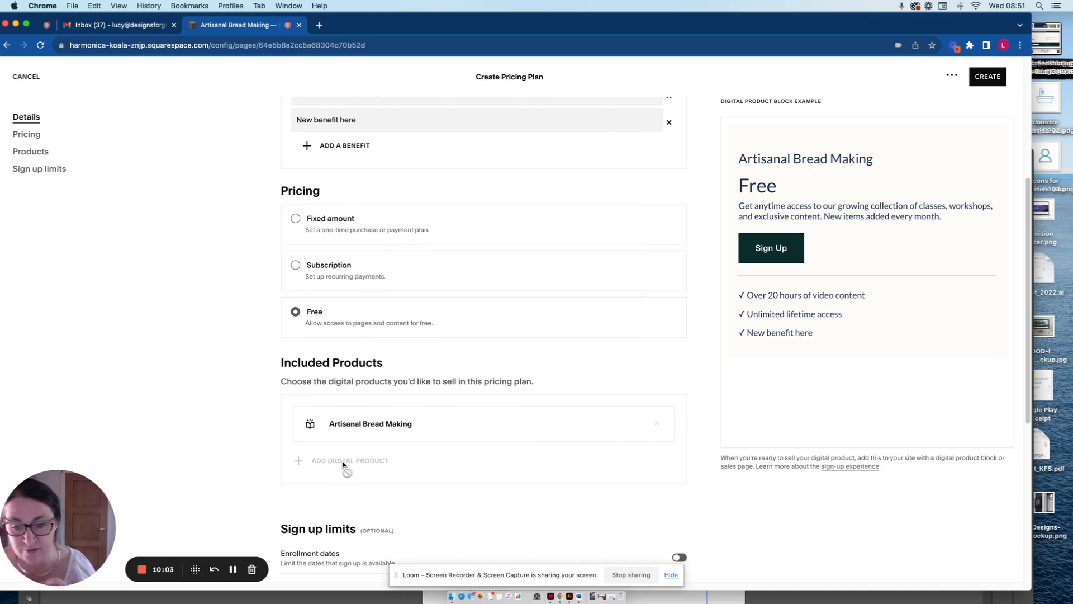
scroll(486, 469, down, 5)
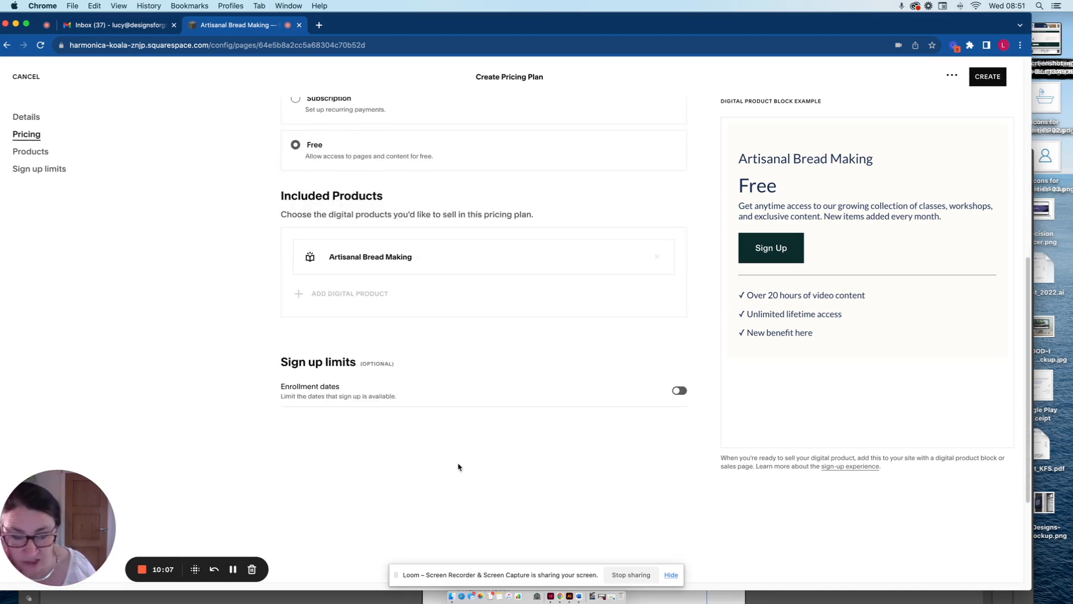
click(680, 391)
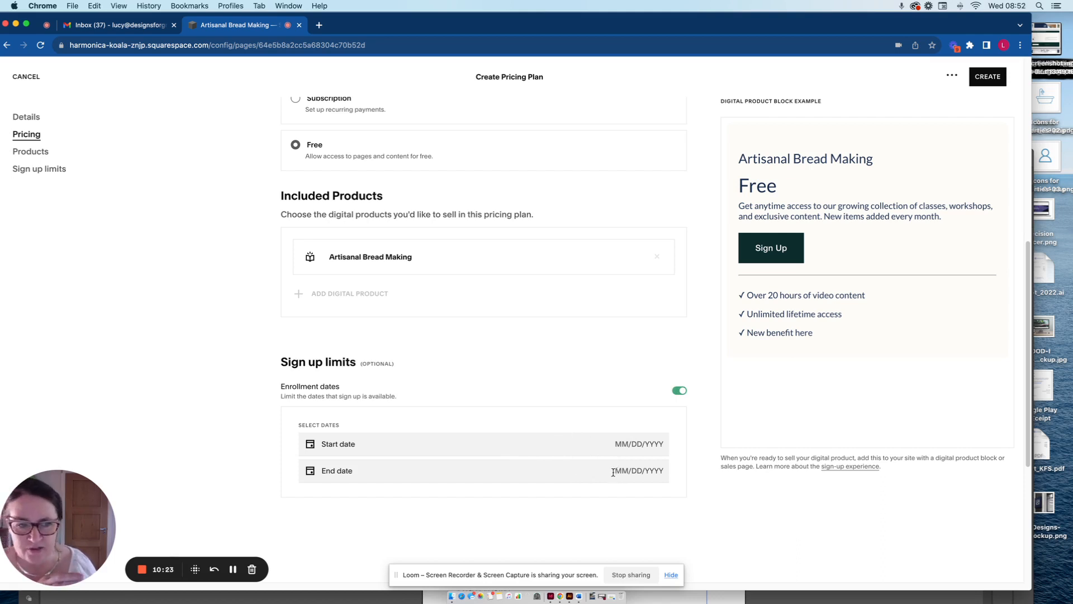
Create the free Artisanal Bread Making pricing plan, leaving the enrollment start and end dates blank.
scroll(607, 419, up, 6)
scroll(598, 410, up, 1)
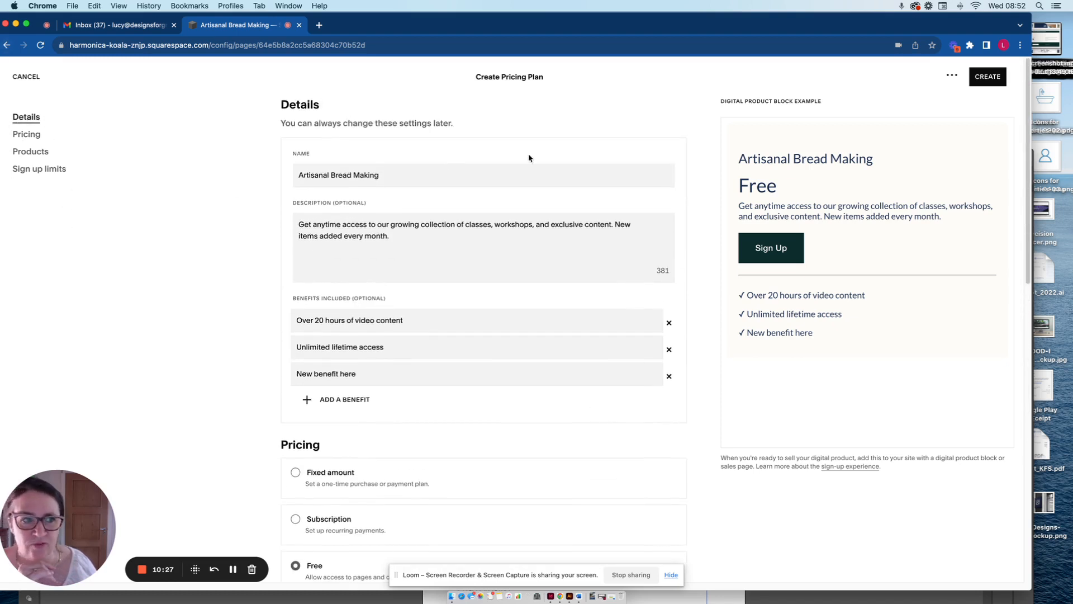
click(987, 80)
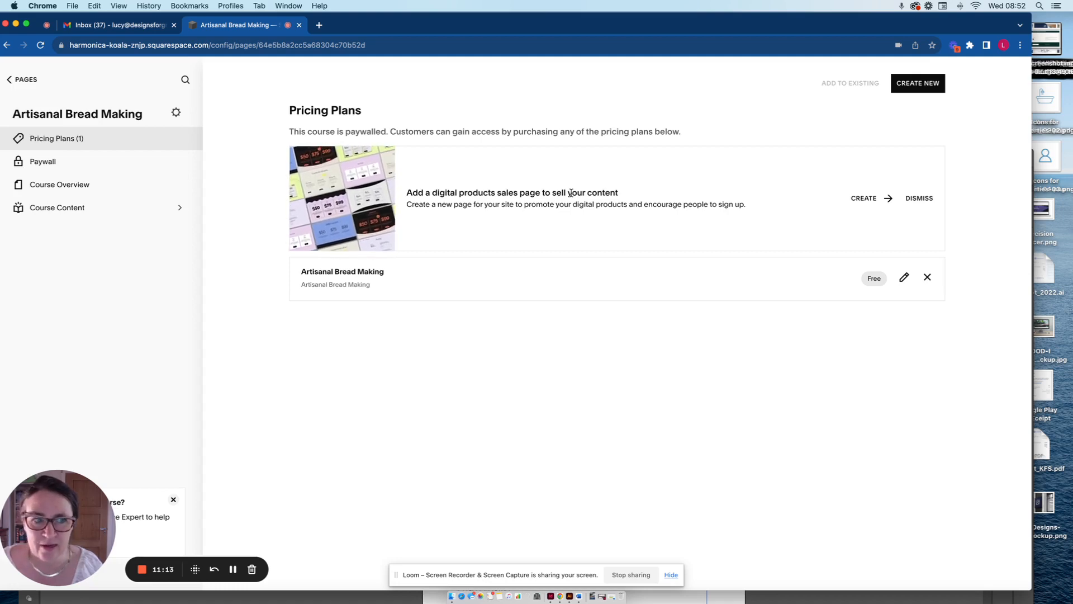
Return to the site's pages and look through the Artisanal Bread Making course page from its lessons to the Course FAQ.
click(19, 80)
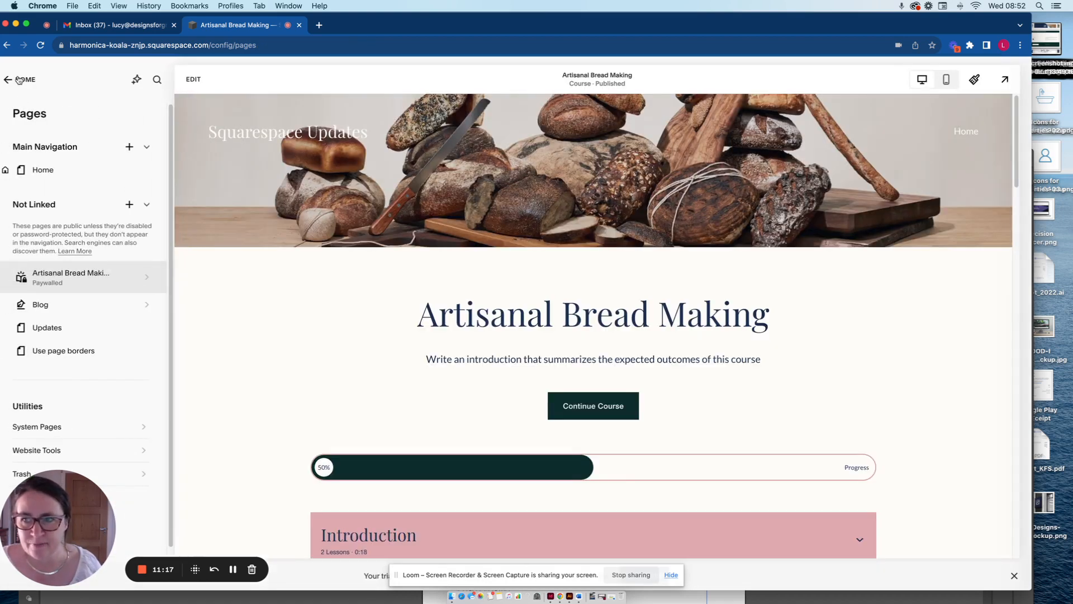
scroll(389, 370, down, 3)
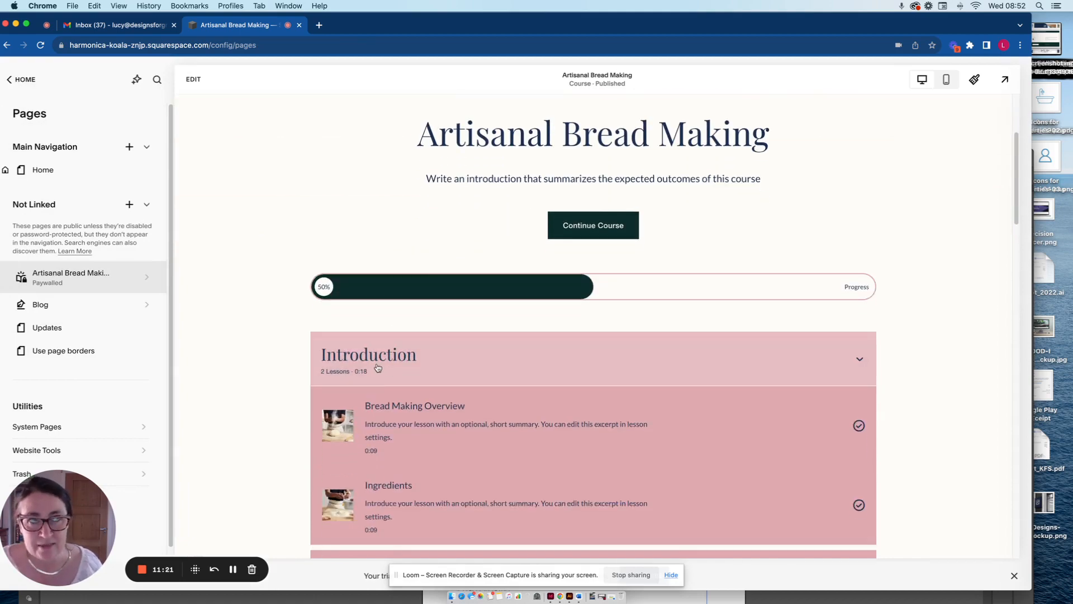
scroll(407, 369, down, 3)
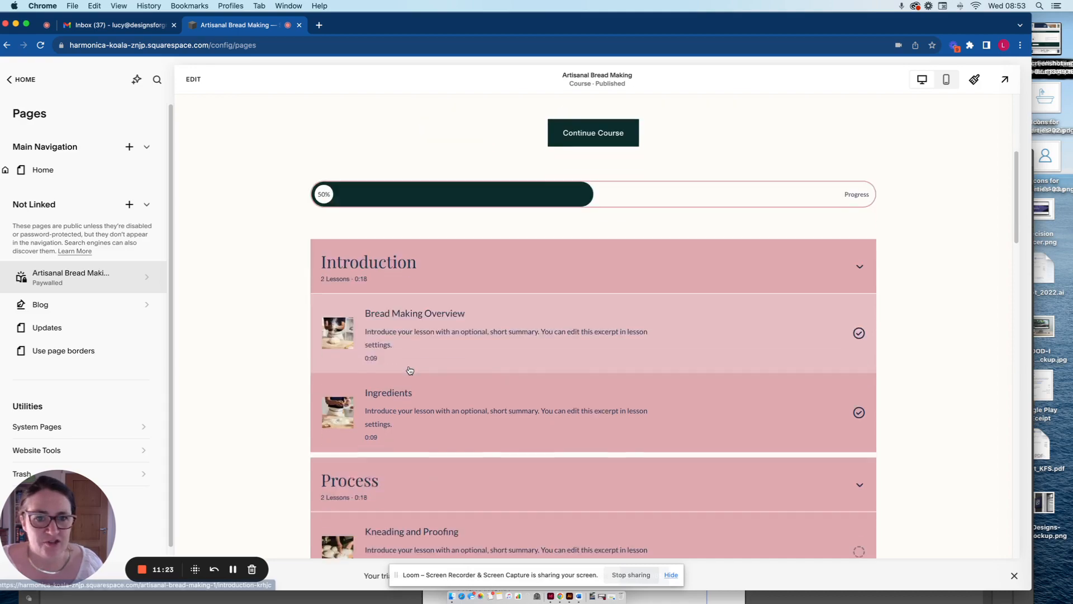
scroll(410, 370, down, 10)
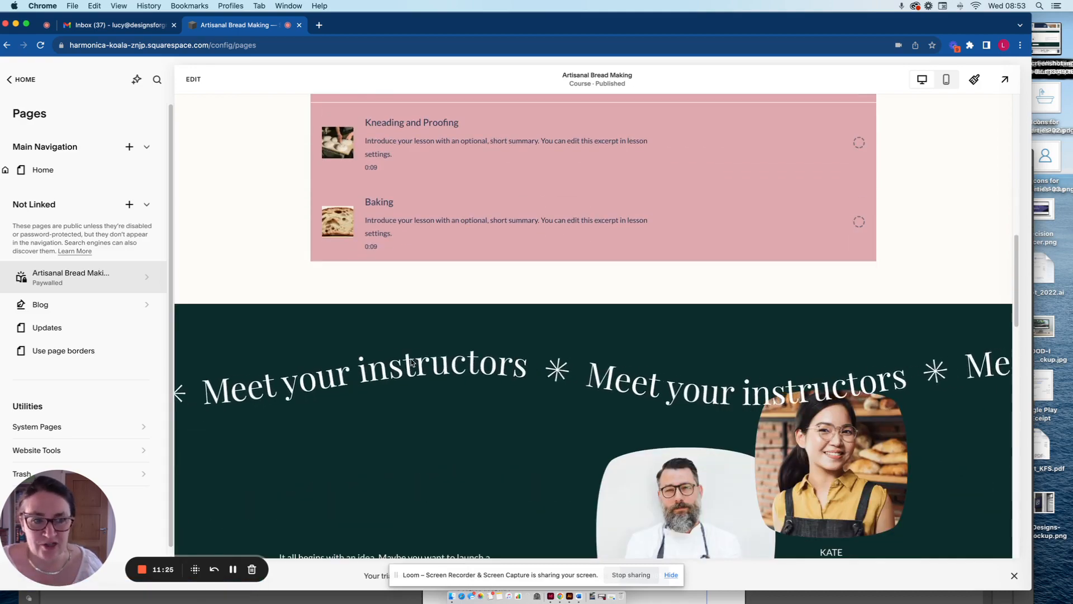
scroll(414, 359, down, 8)
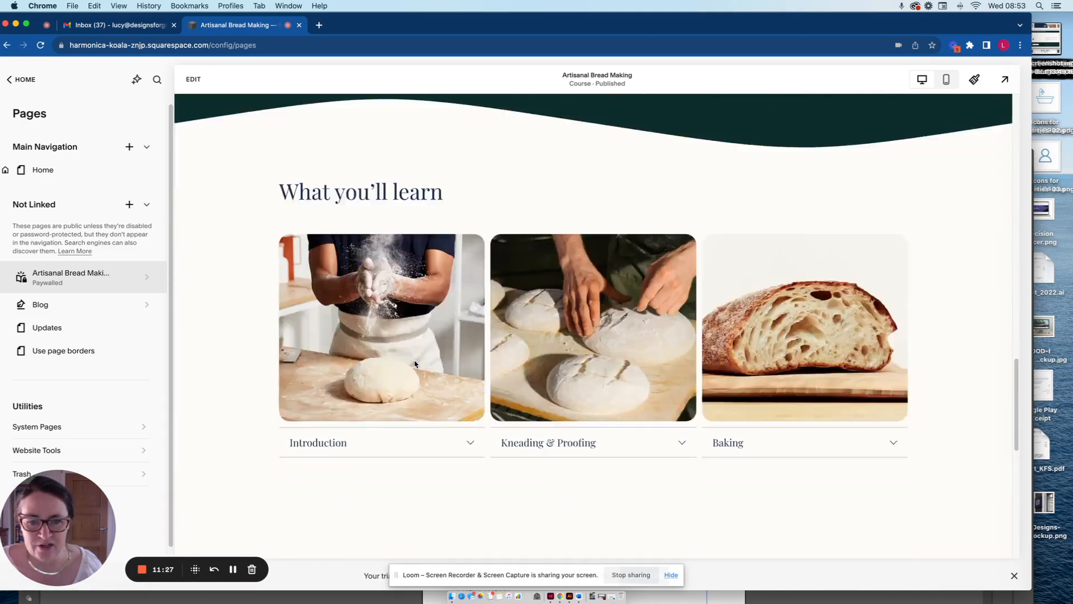
scroll(416, 364, down, 6)
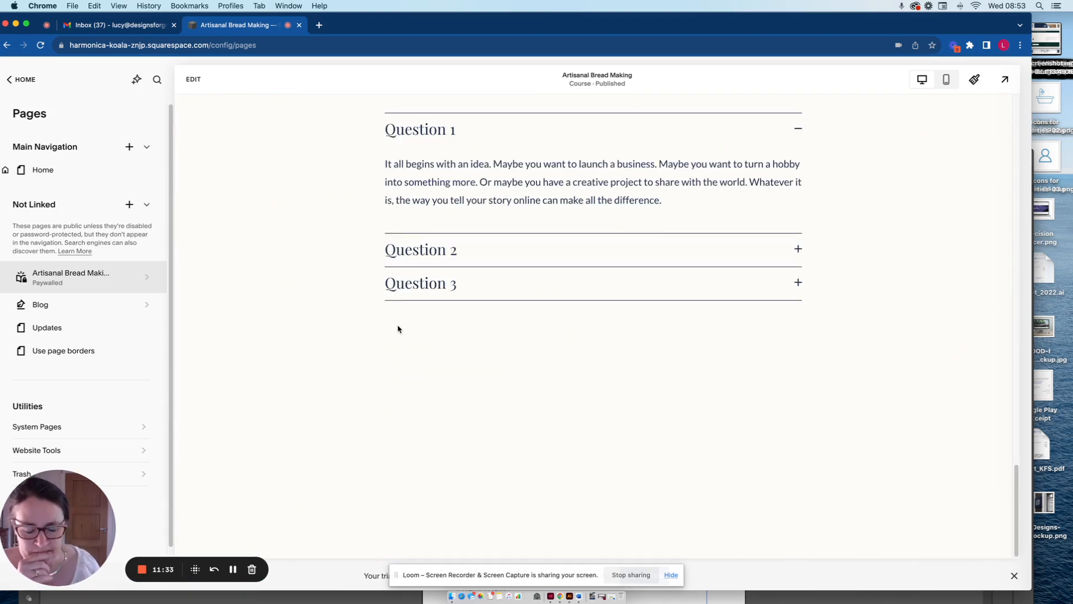
scroll(399, 327, up, 4)
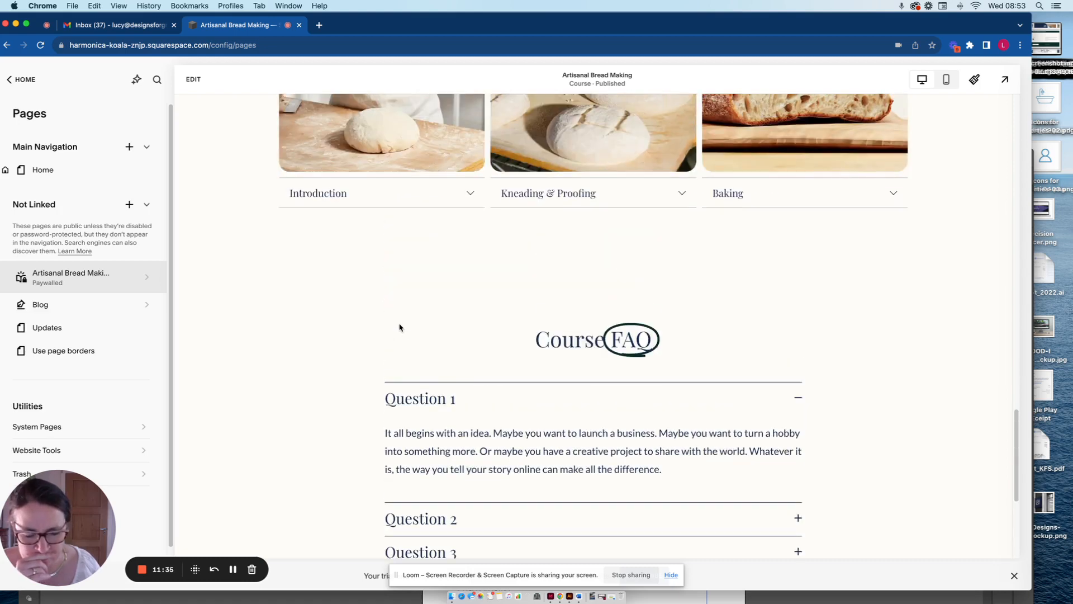
scroll(400, 327, up, 1)
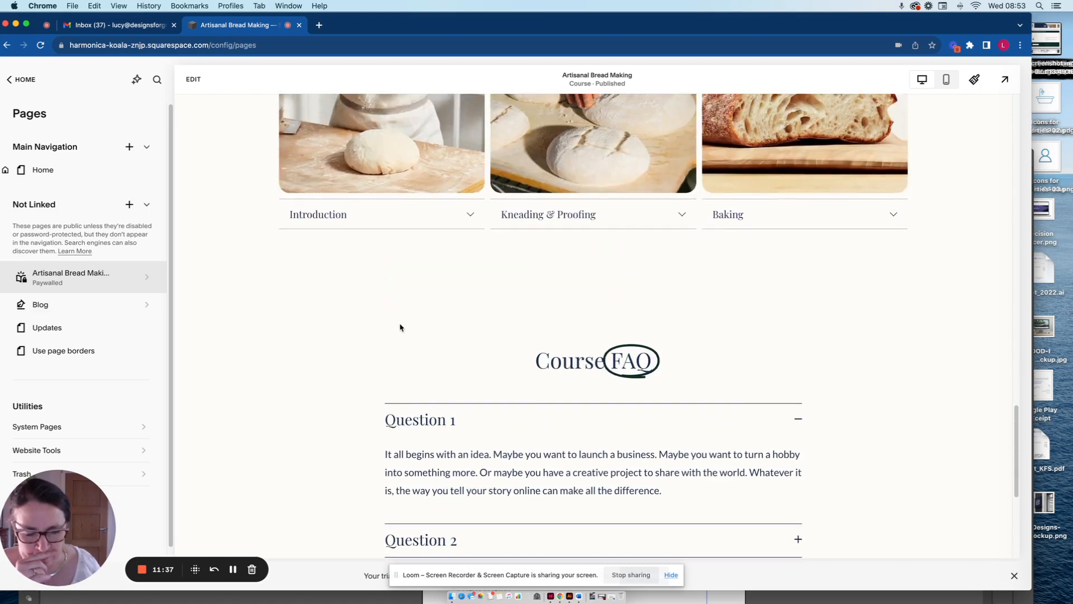